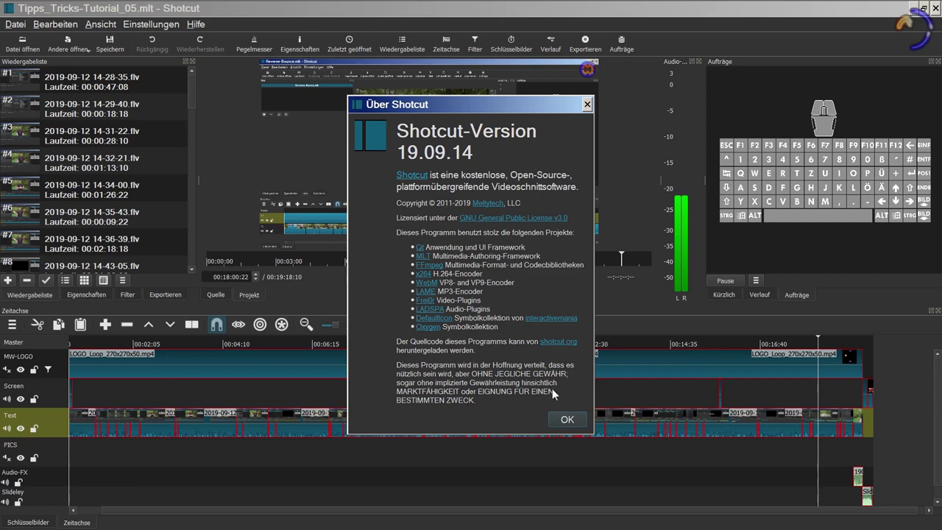
Close the version information, select all clips in the timeline and clear the selection again
click(564, 420)
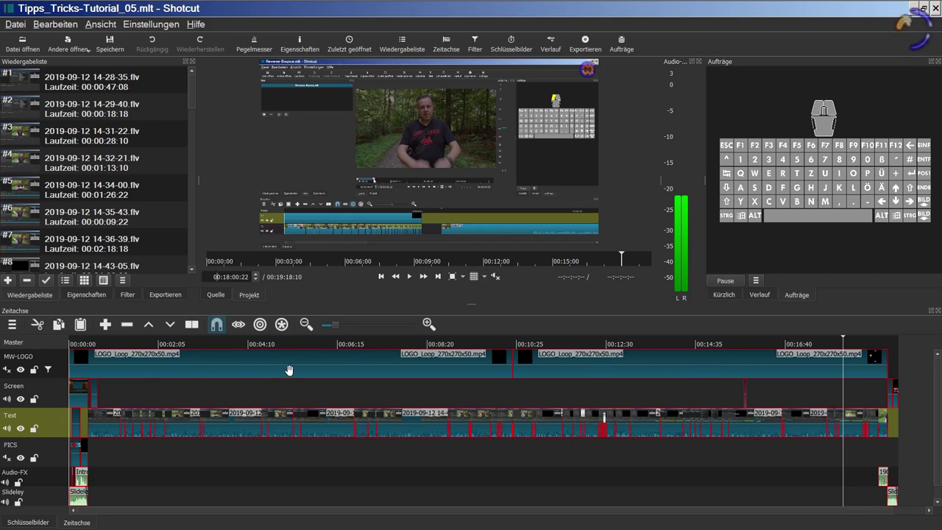
key(ctrl+d)
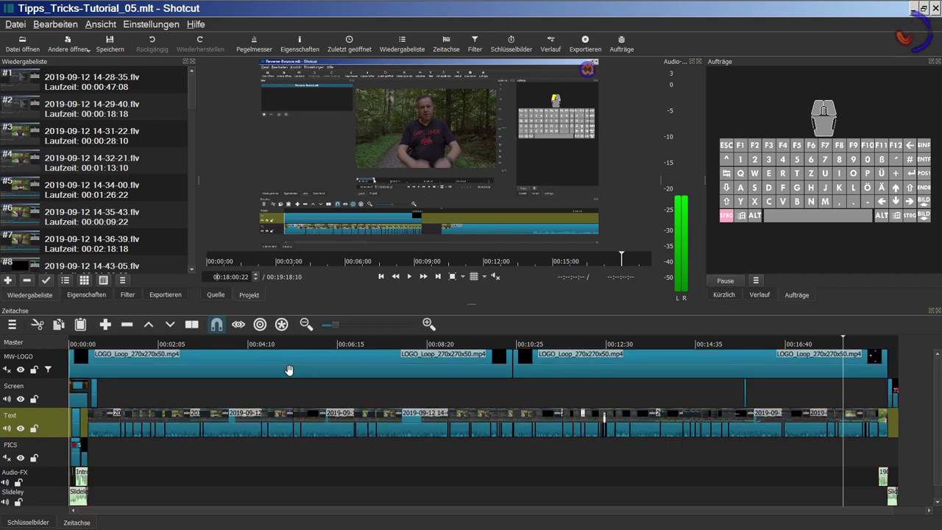
key(ctrl)
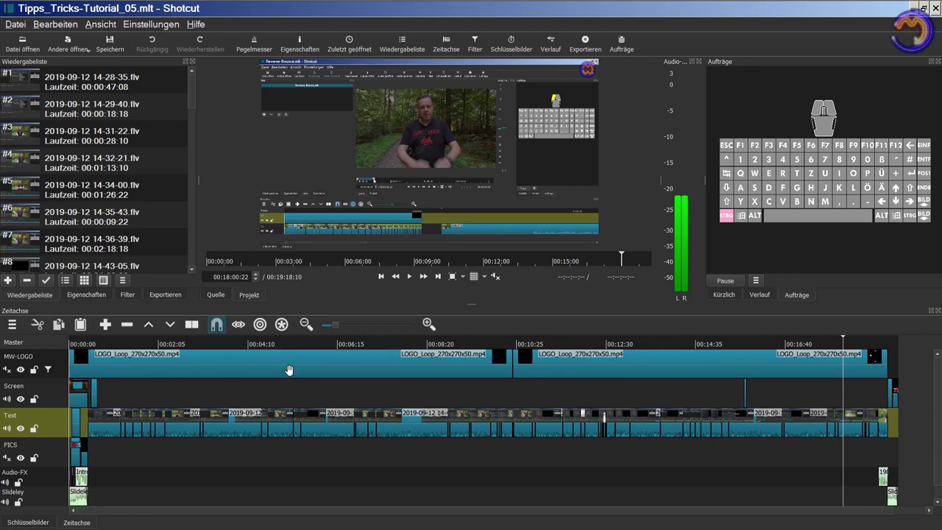
key(ctrl+a)
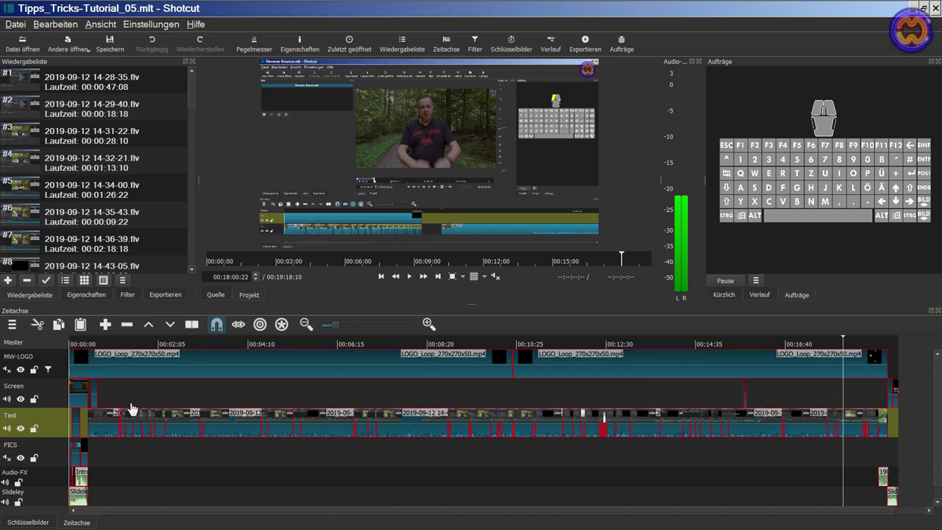
key(ctrl+d)
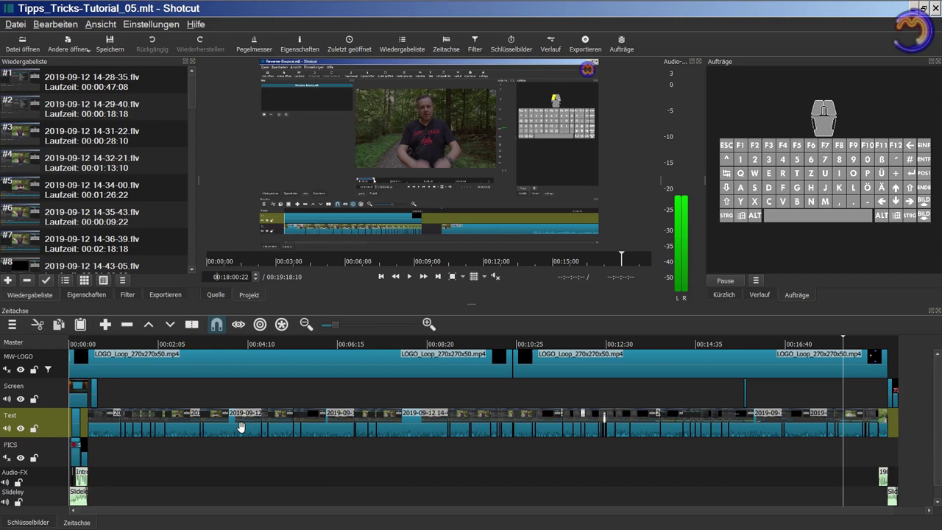
click(240, 428)
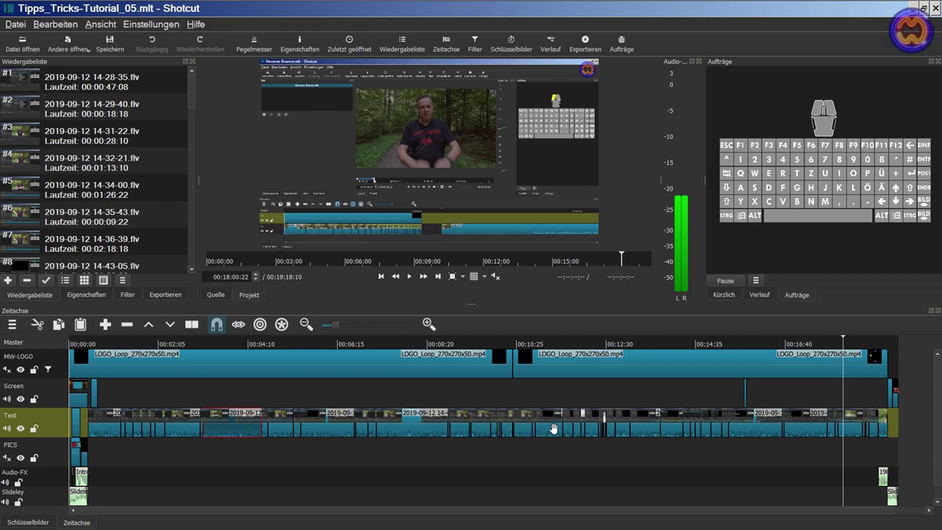
key(shift)
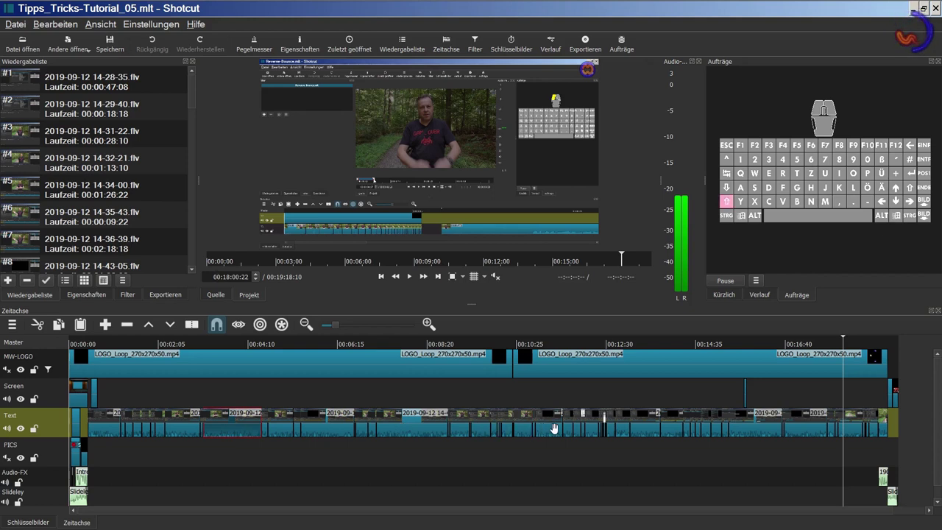
shift+click(555, 428)
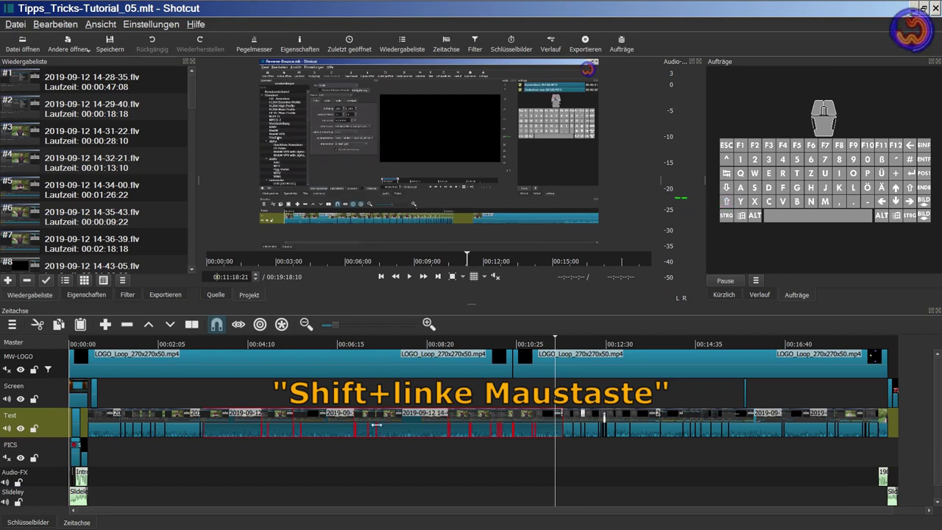
key(ctrl+z)
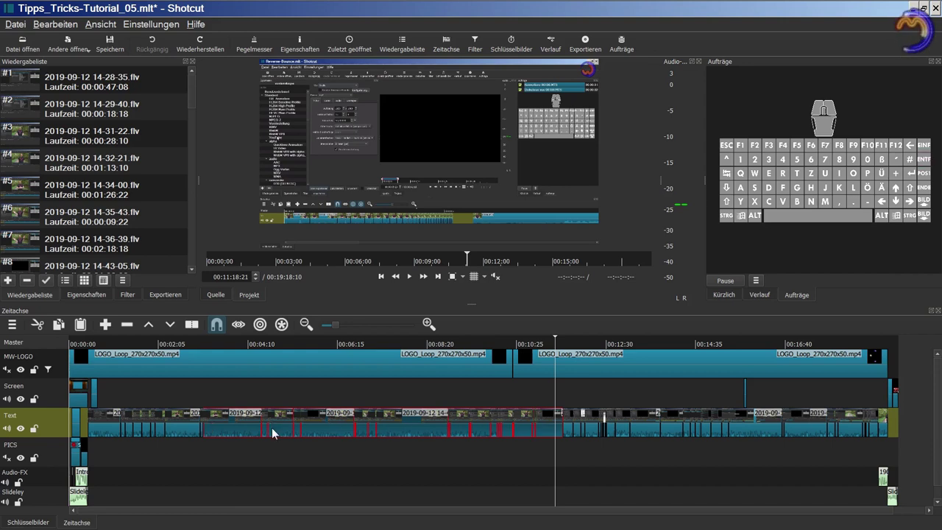
key(z)
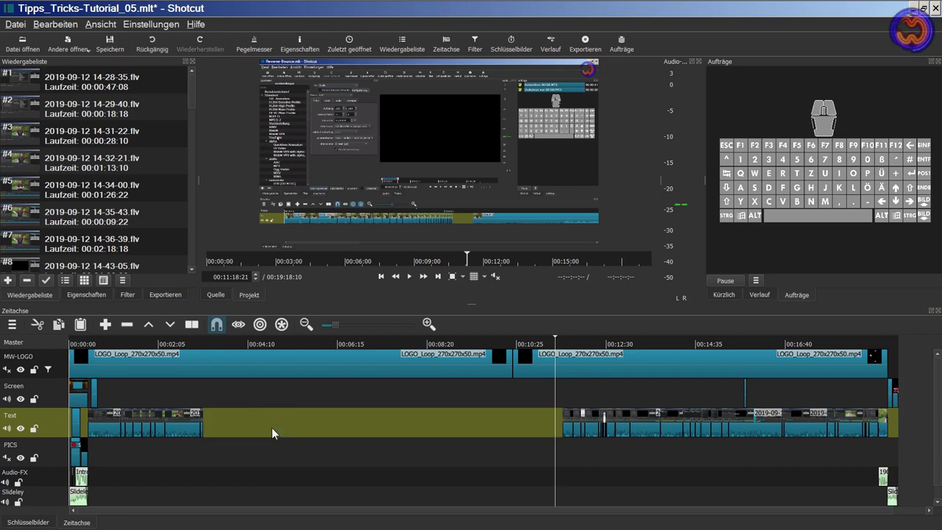
Turn on rippling for all tracks and try removing the gap on the Text track, undoing the removals
click(281, 327)
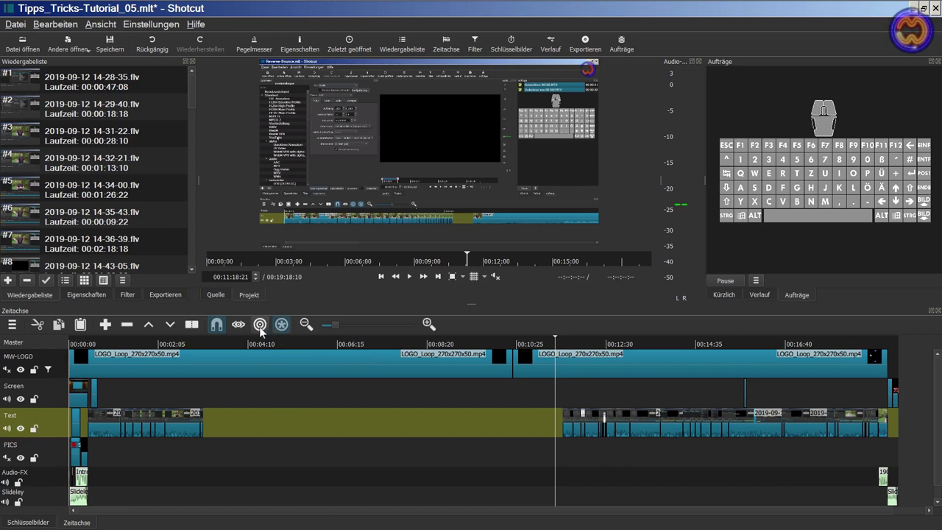
right_click(275, 426)
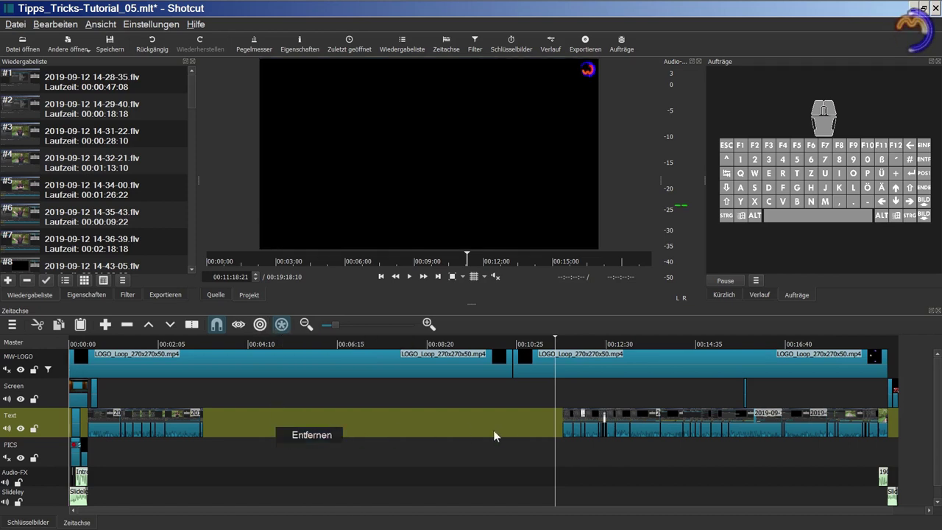
click(290, 438)
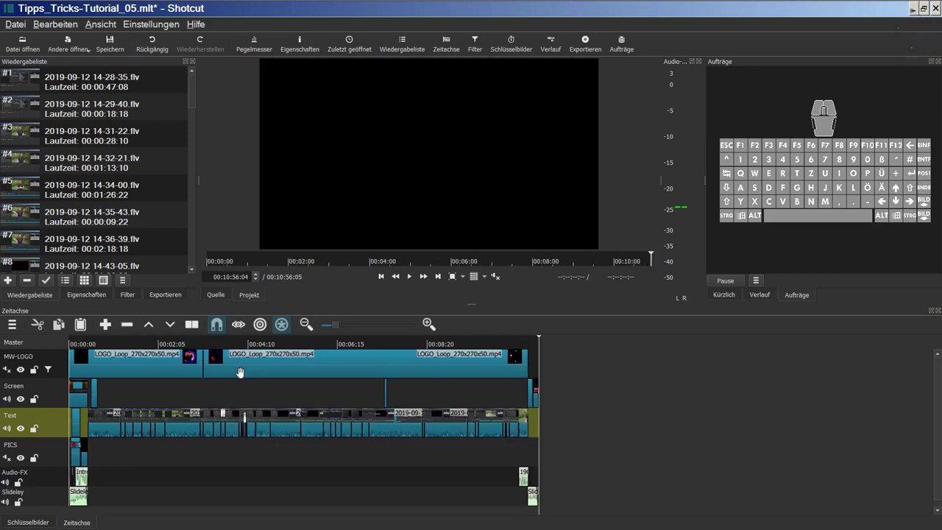
click(162, 48)
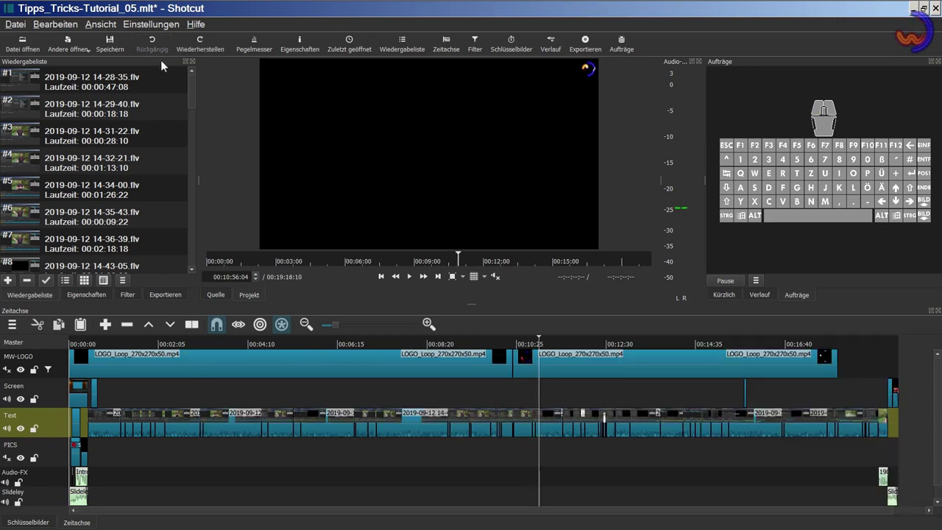
click(237, 422)
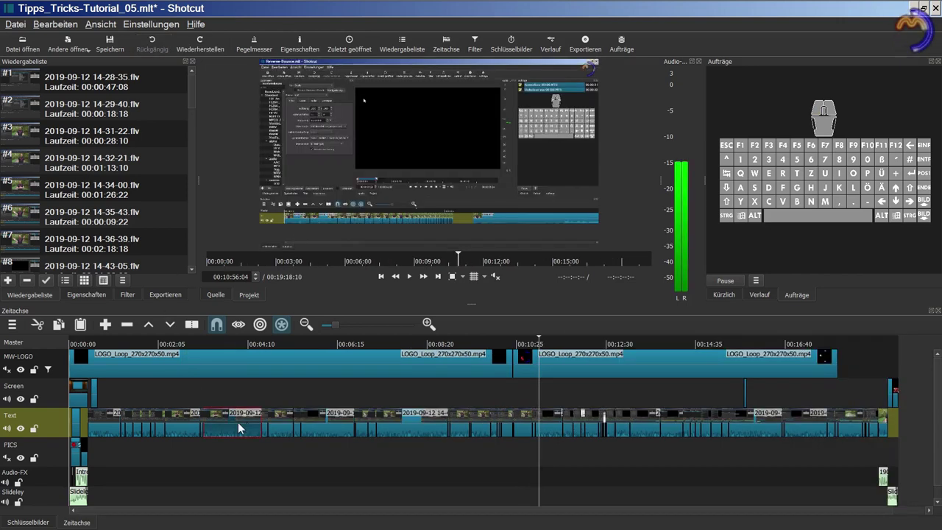
shift+click(526, 431)
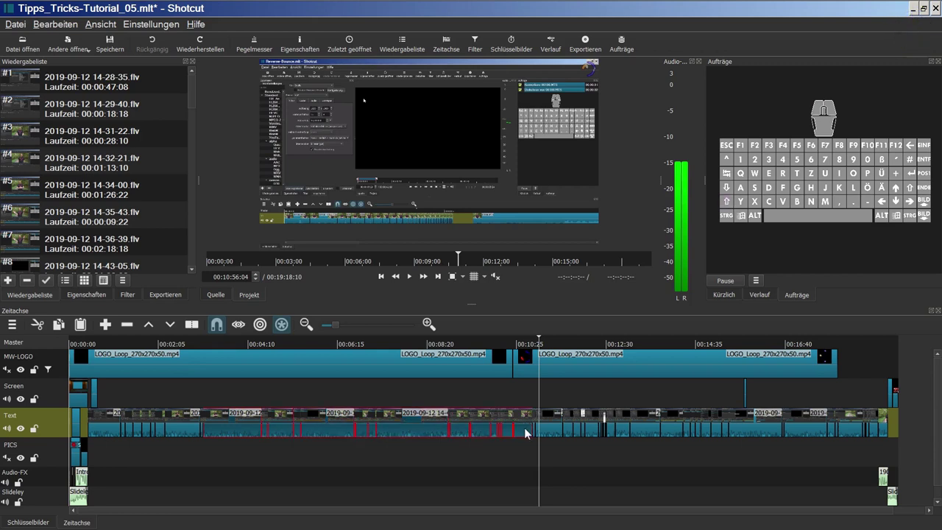
right_click(526, 433)
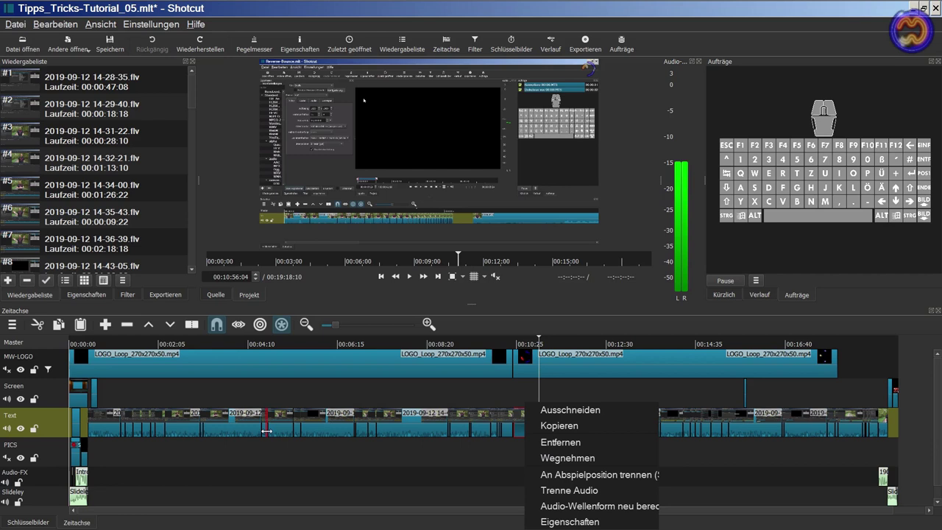
click(466, 432)
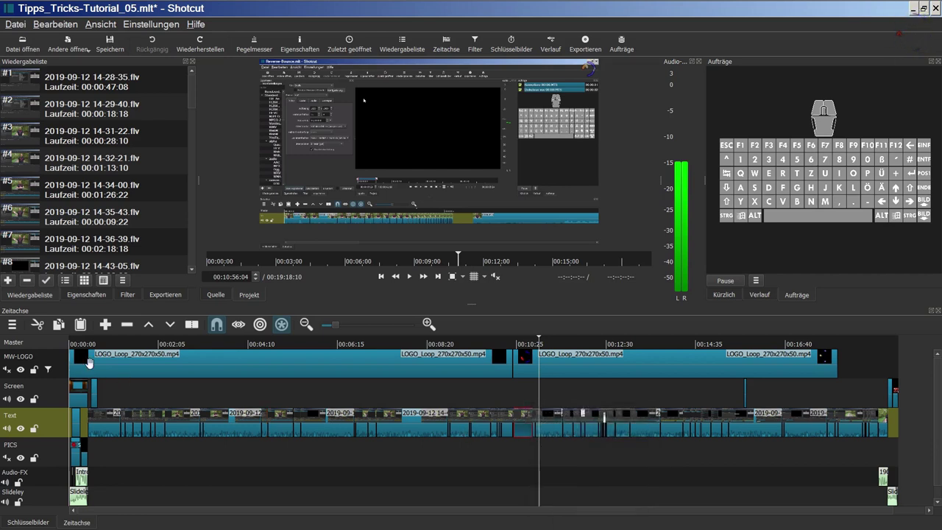
Examine the timeline's commands for selecting all and nothing, and clear the clip selection
click(13, 326)
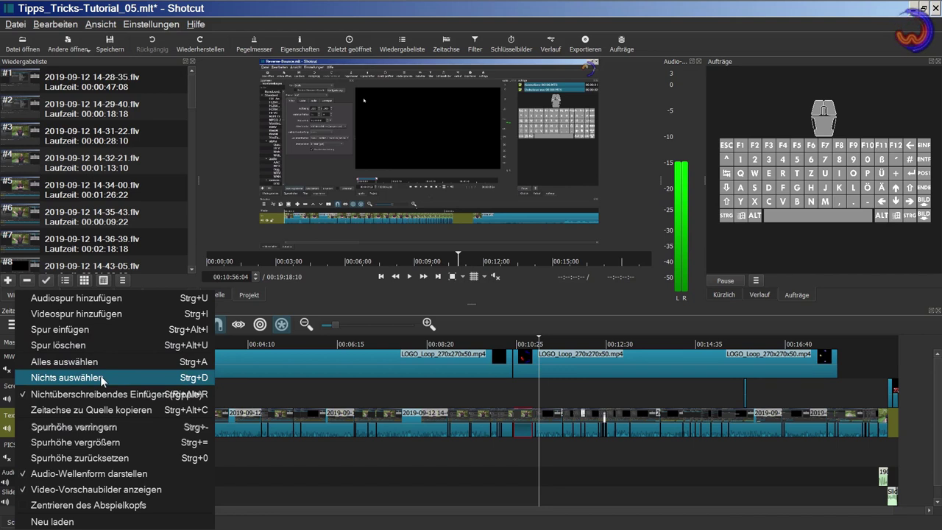
key(ctrl+shift)
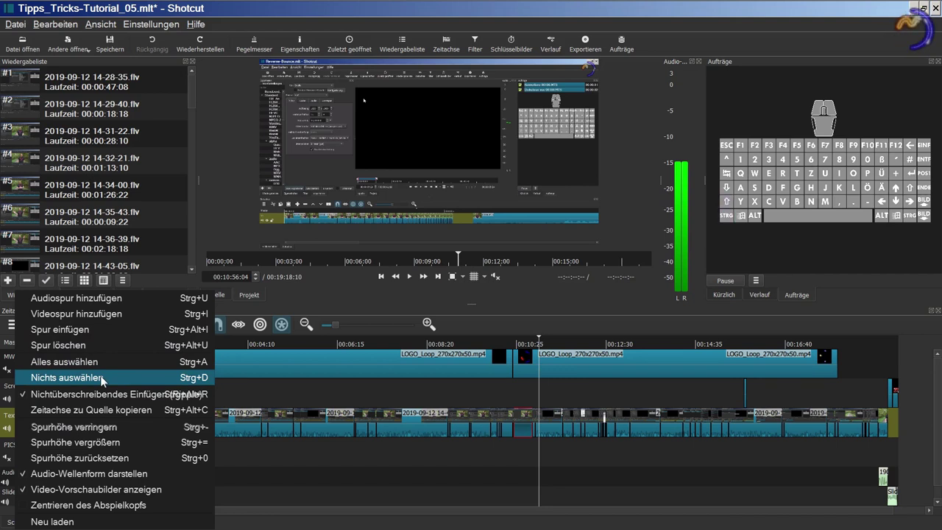
click(297, 461)
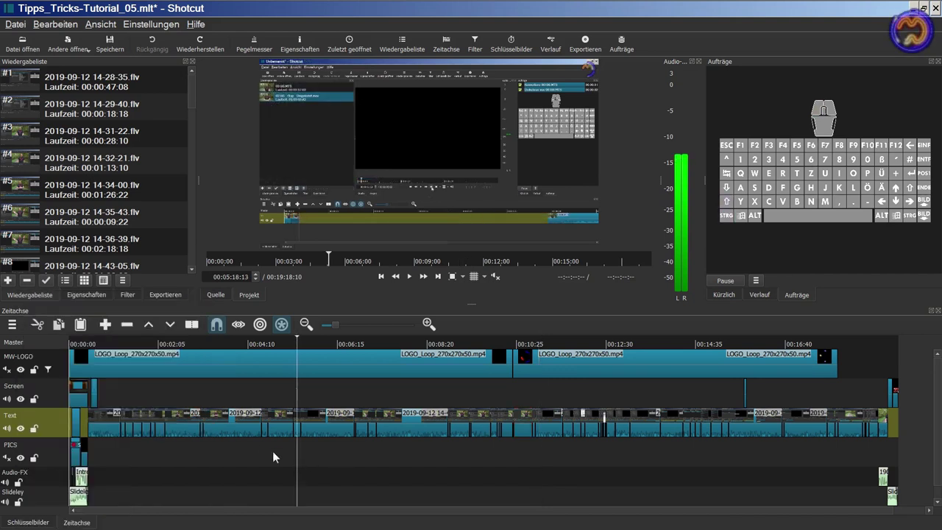
click(243, 424)
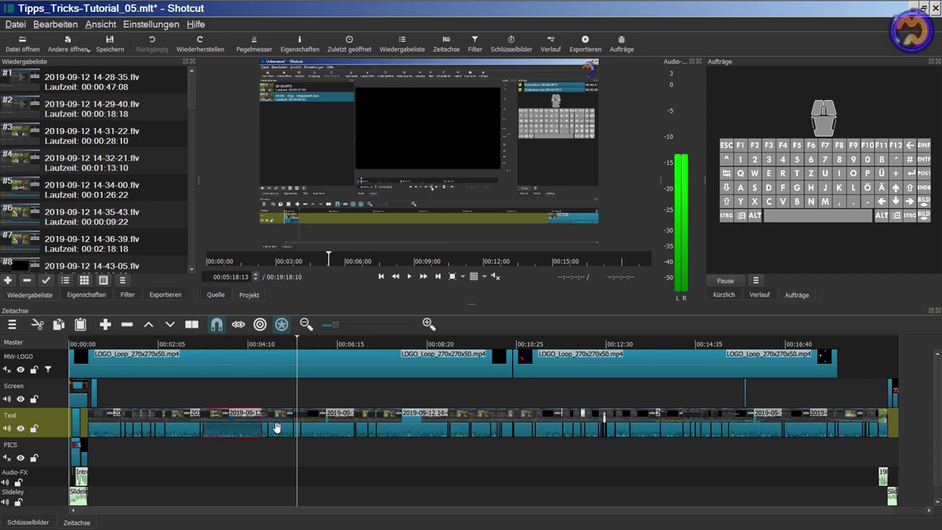
key(shift)
drag(237, 425, 506, 425)
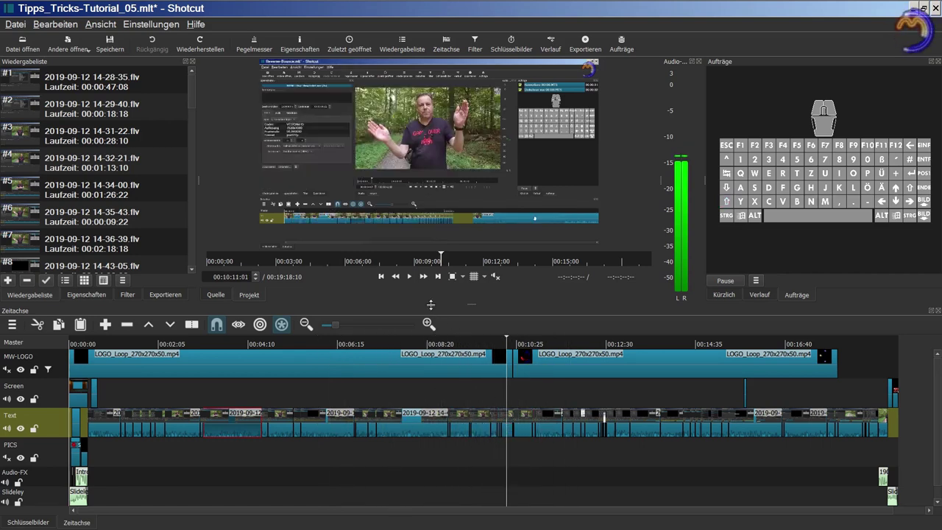
click(371, 328)
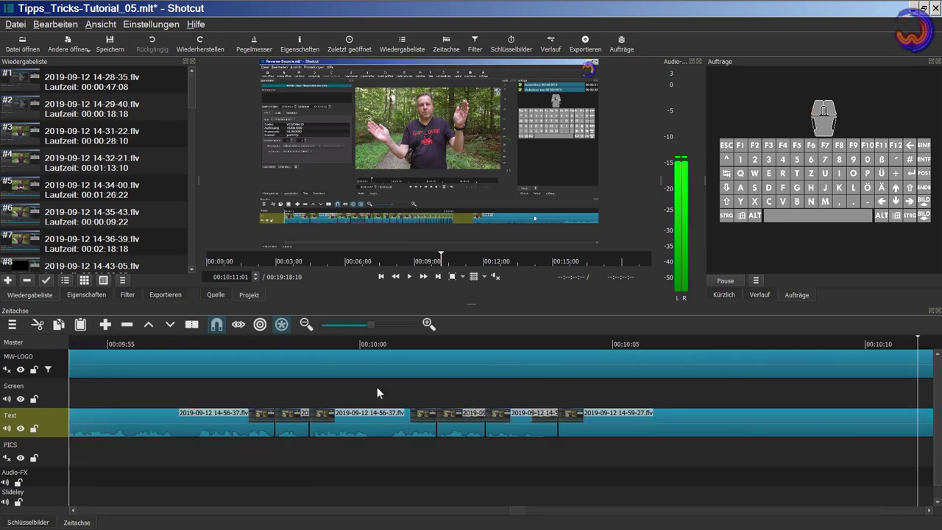
click(354, 324)
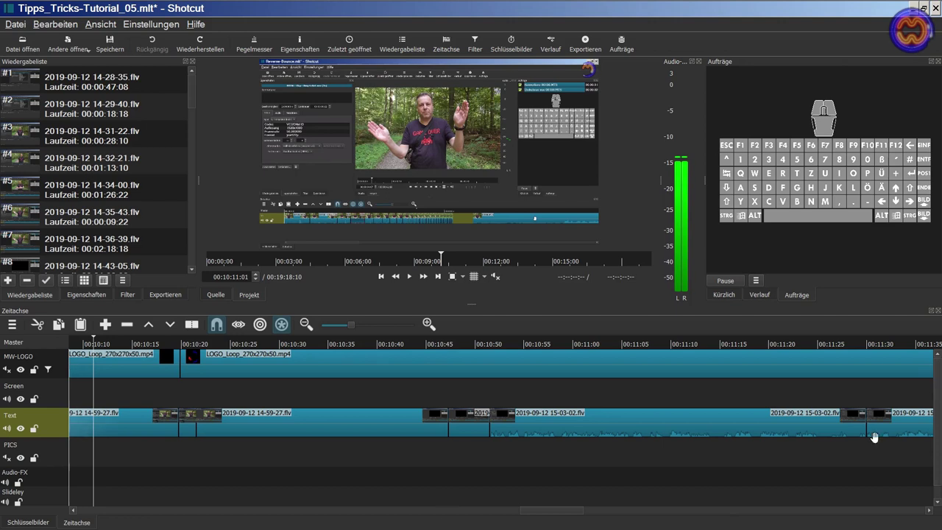
drag(539, 513, 278, 514)
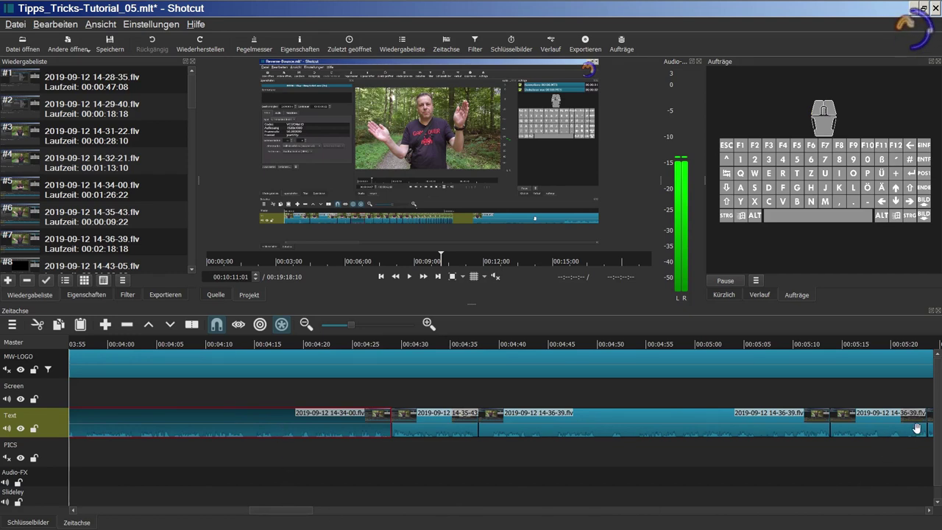
key(shift)
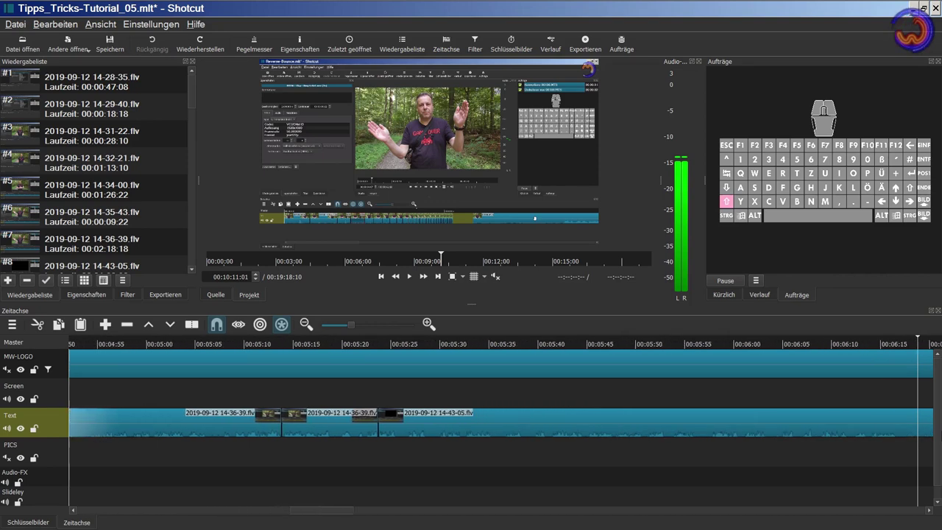
click(774, 421)
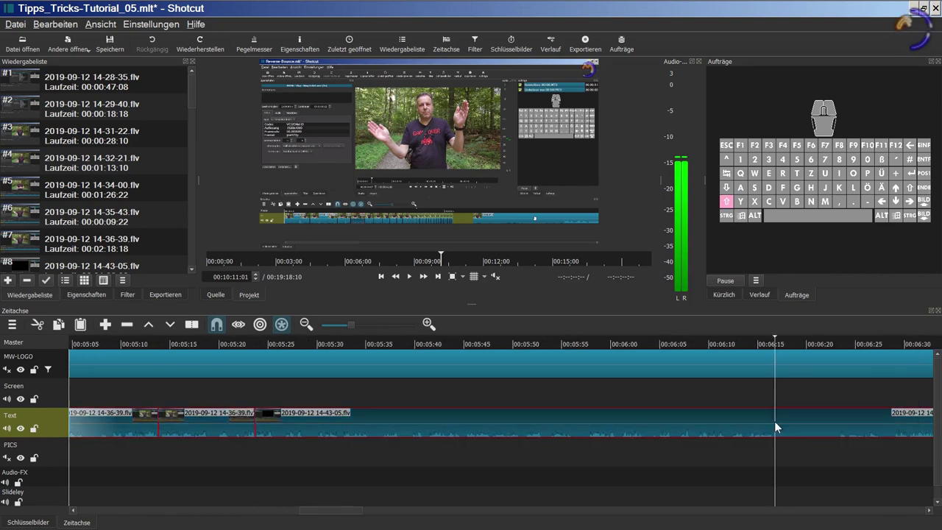
Zoom the timeline out to examine the full extent of the selected clips on the Text track
drag(339, 509, 277, 511)
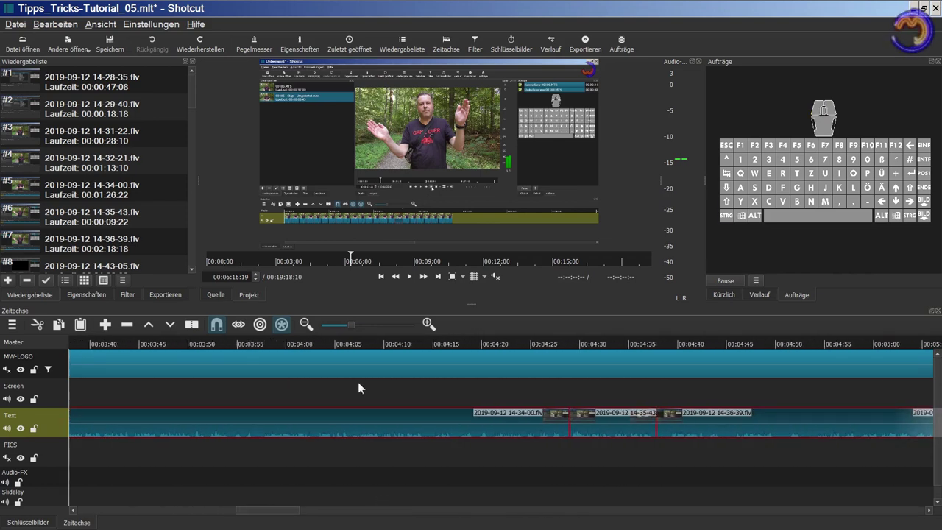
click(306, 325)
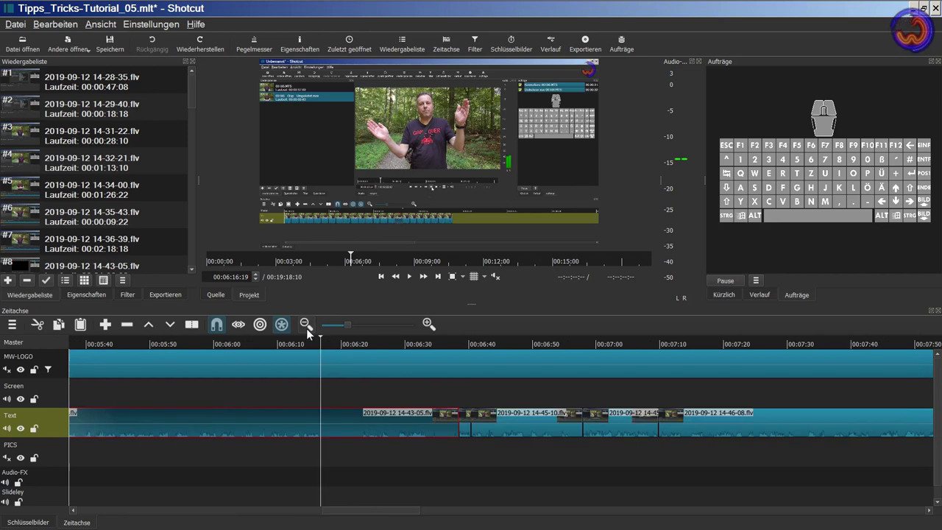
click(306, 324)
click(306, 326)
click(306, 326)
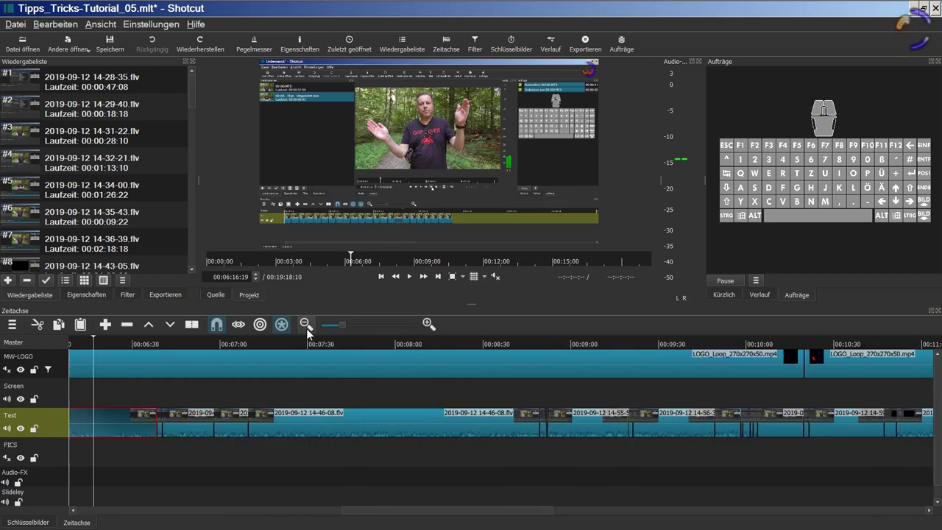
click(306, 326)
click(306, 326)
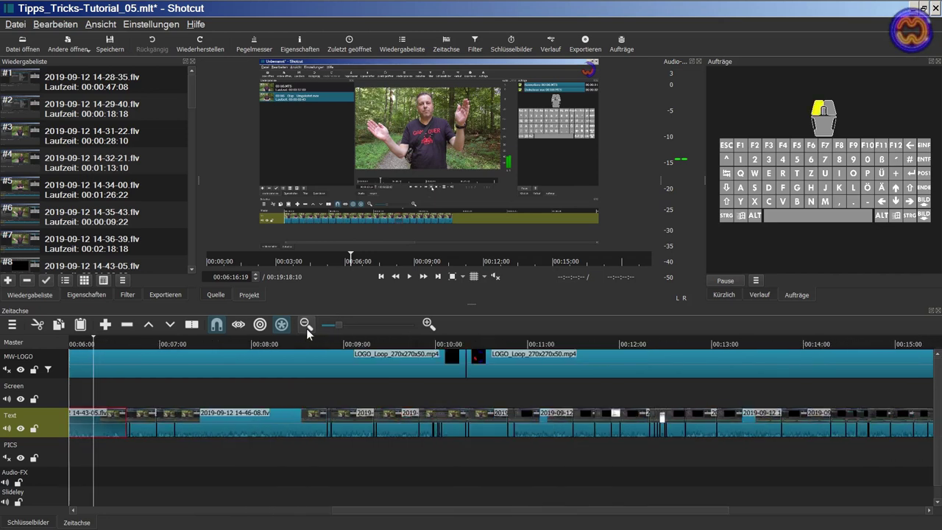
click(306, 326)
click(306, 326)
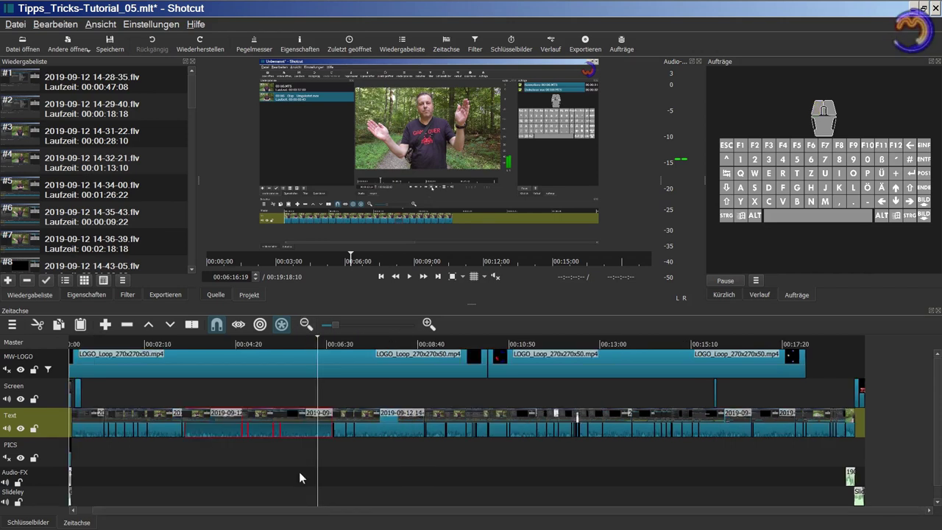
click(122, 105)
click(122, 86)
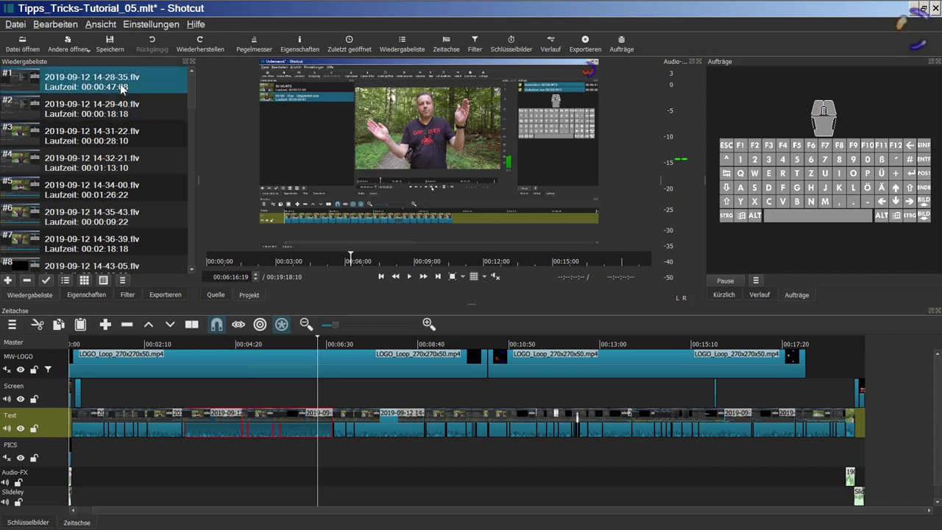
click(121, 160)
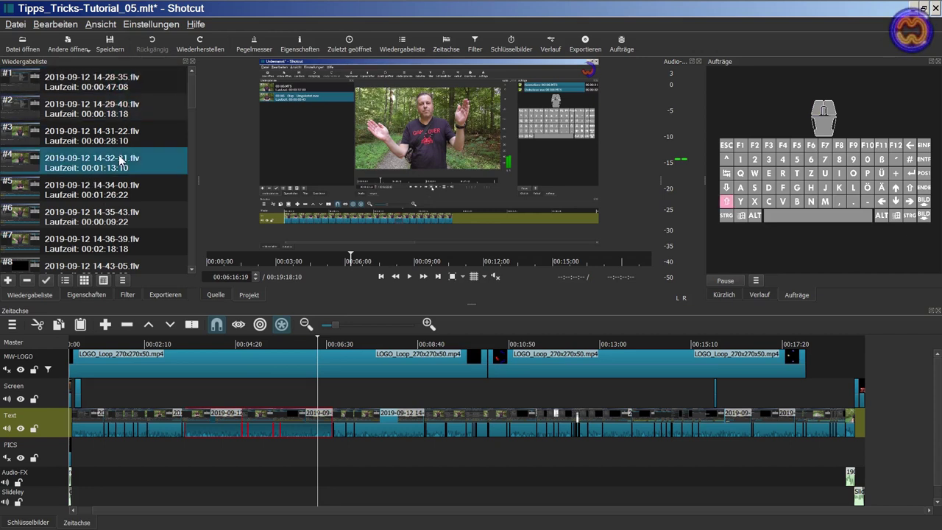
shift+click(123, 194)
shift+click(119, 217)
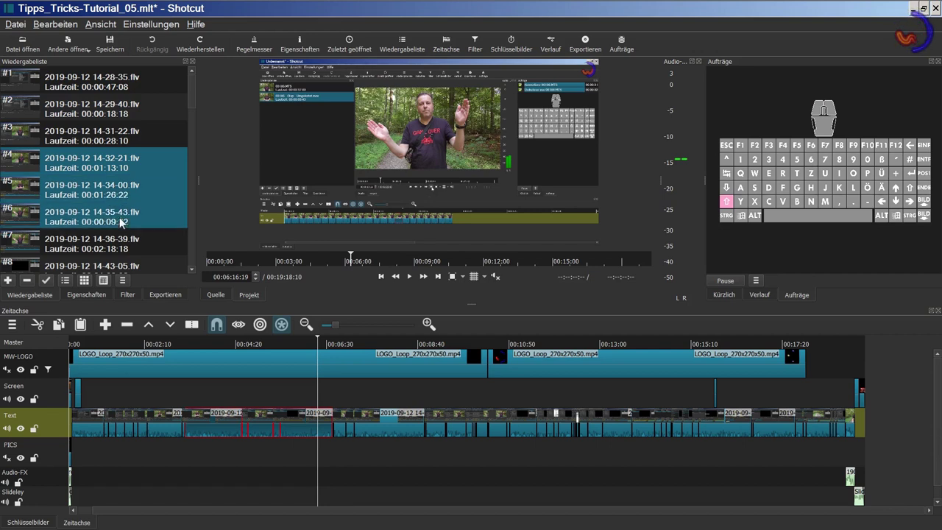
shift+click(120, 247)
shift+click(120, 142)
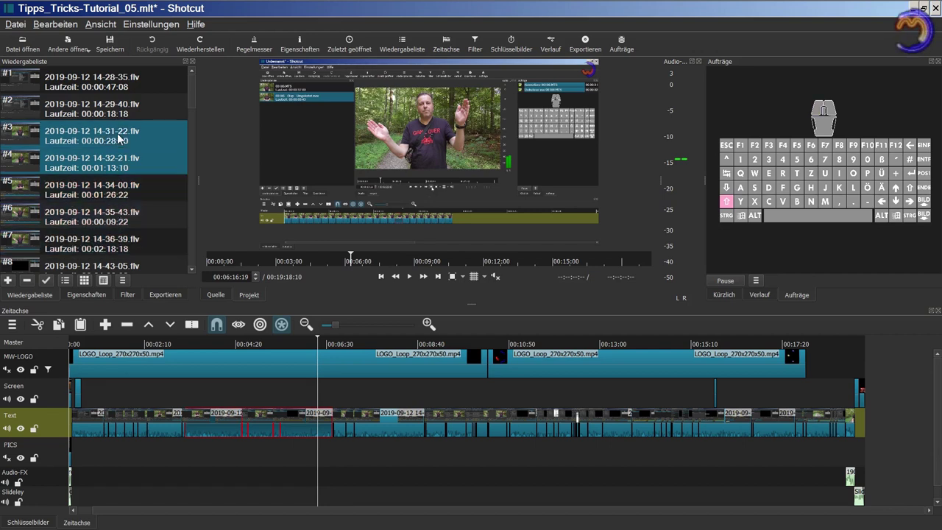
shift+click(117, 112)
shift+click(119, 88)
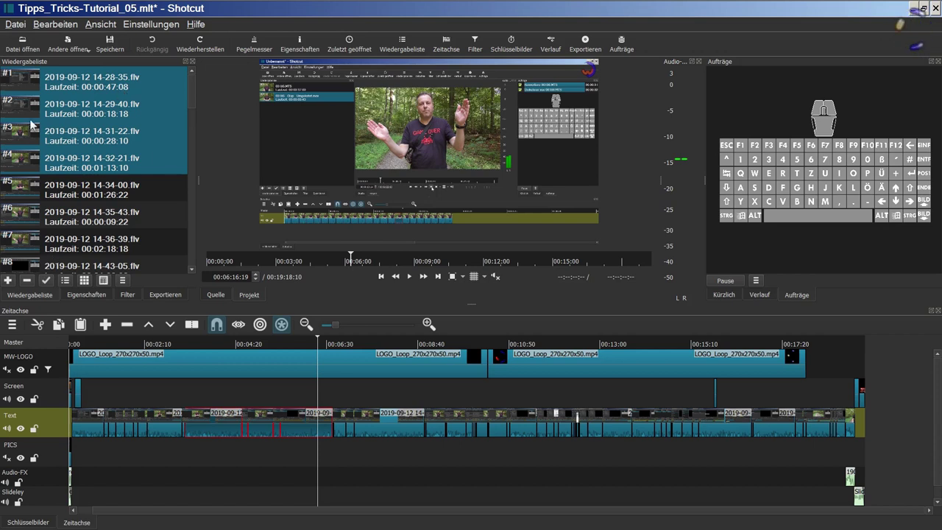
click(122, 281)
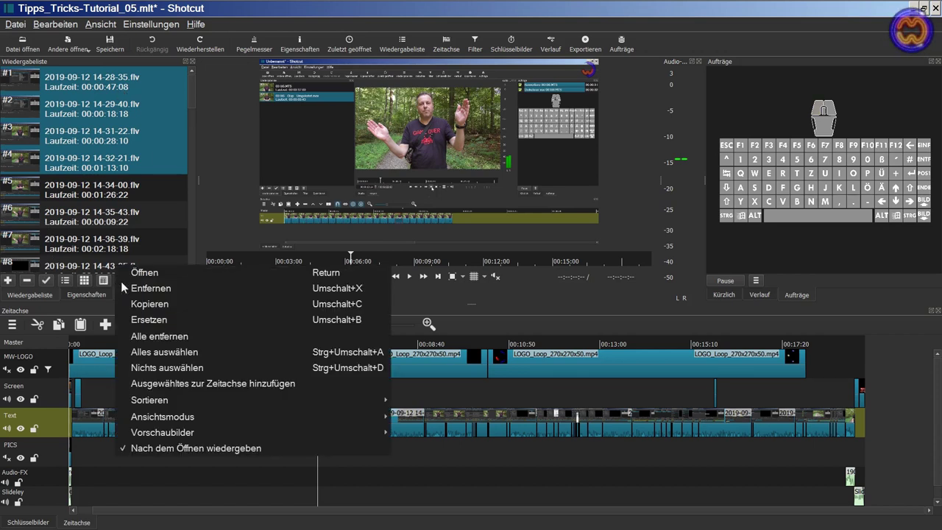
click(199, 367)
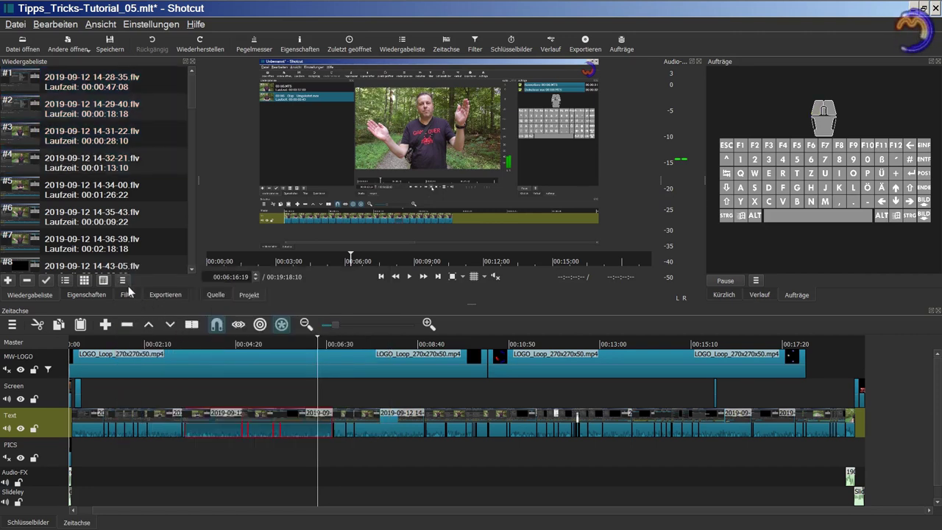
Select all items in the playlist and clear the selection again
click(125, 281)
click(182, 349)
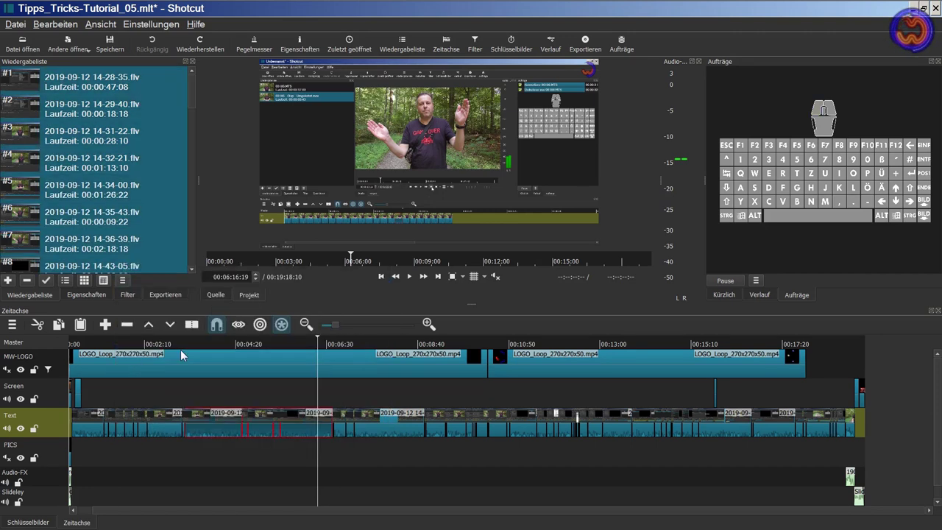
click(123, 280)
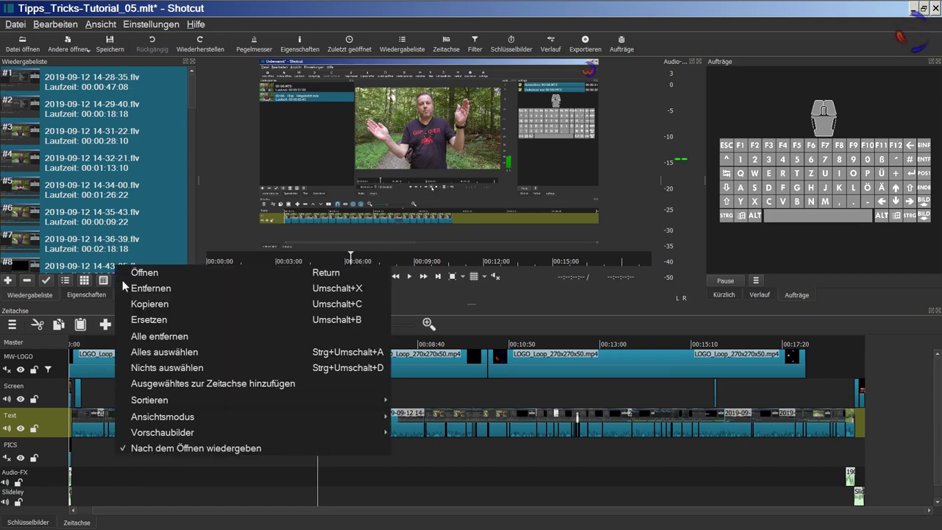
click(174, 366)
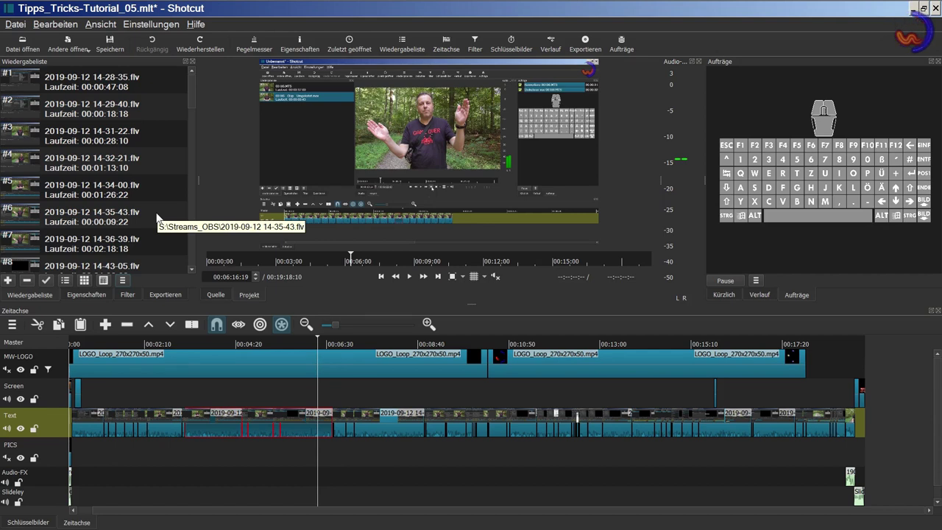
Remove all timeline clips except four longer clips on the Text track, and undo the removal
key(ctrl)
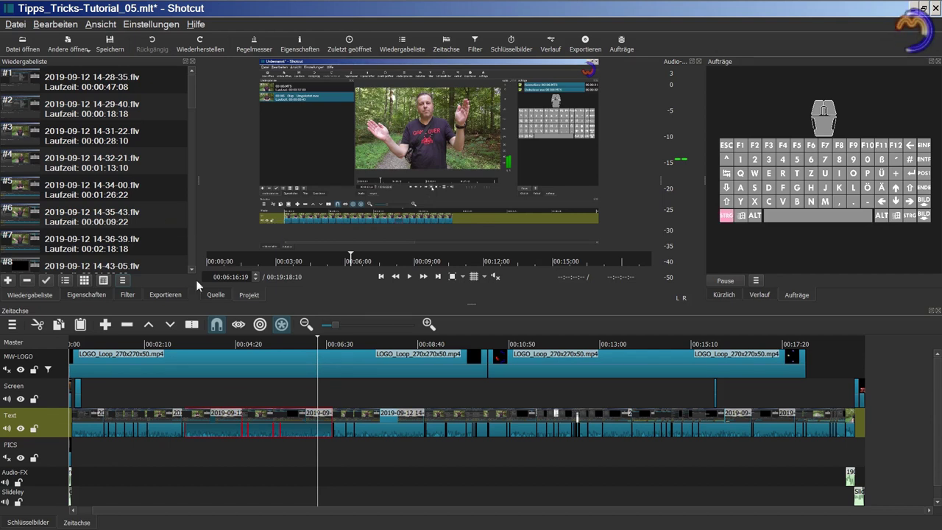
key(ctrl+a)
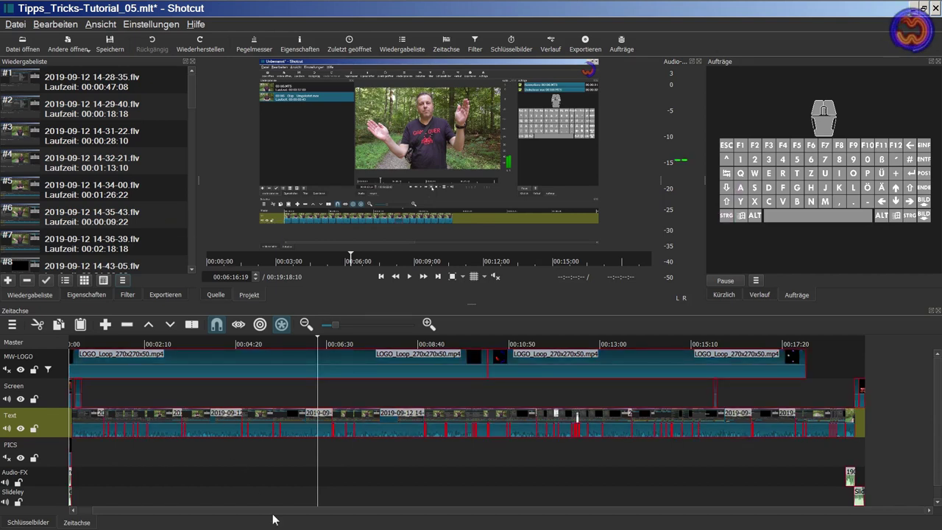
scroll(253, 511, left, 1)
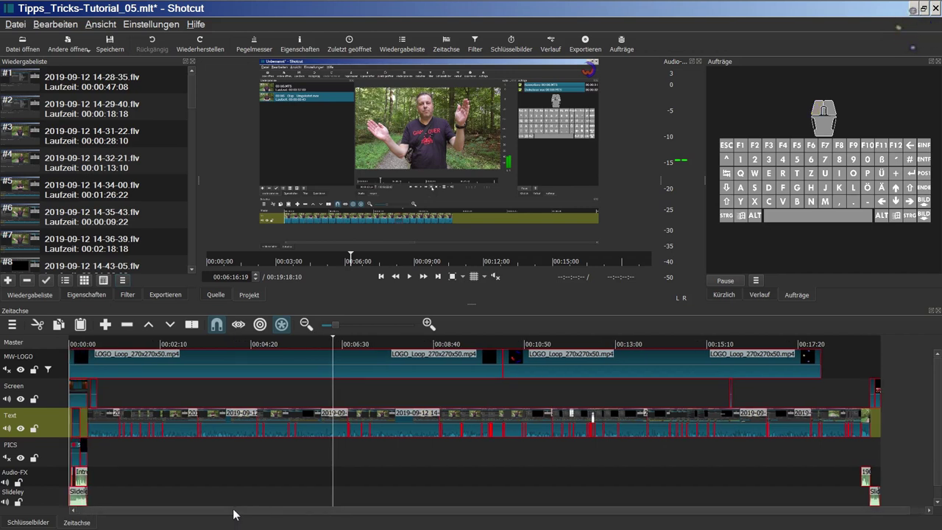
ctrl+click(415, 432)
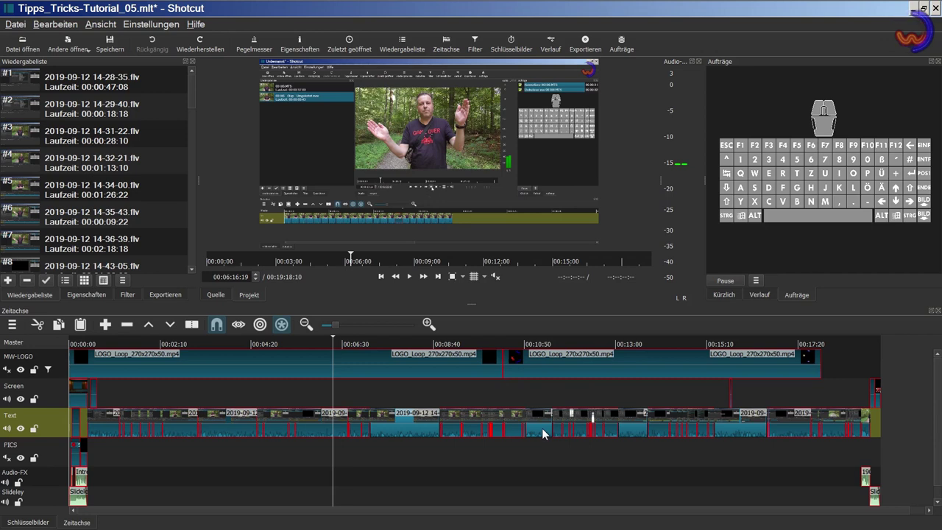
key(ctrl+y)
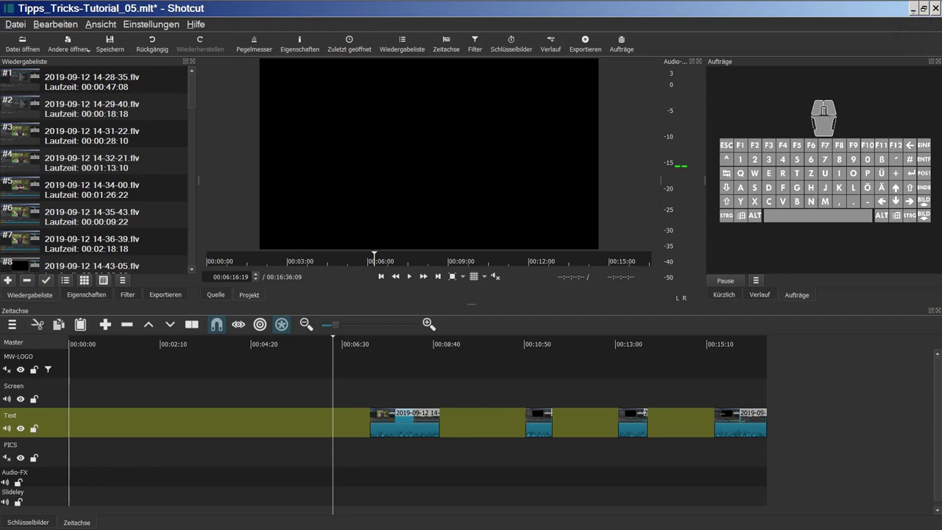
key(ctrl+z)
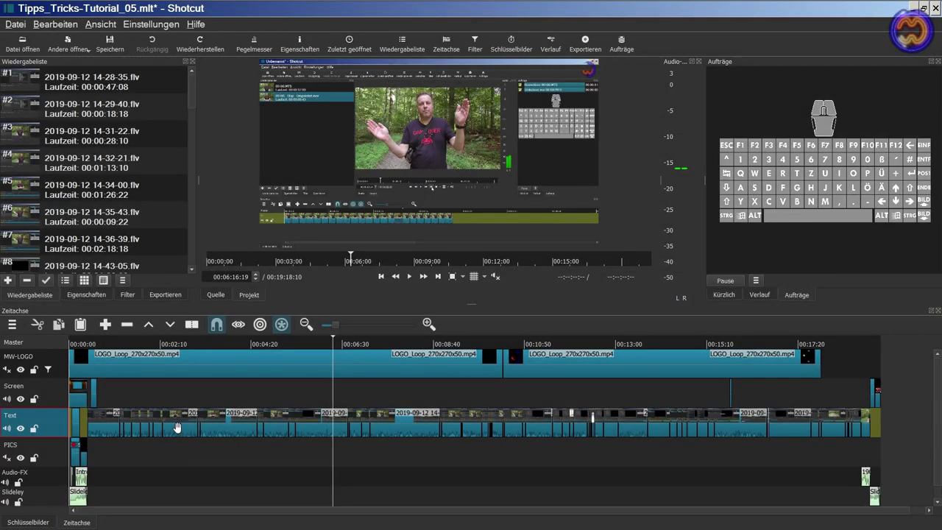
Lock the MW-LOGO track and delete all clips from the other timeline tracks
click(176, 428)
key(ctrl+a)
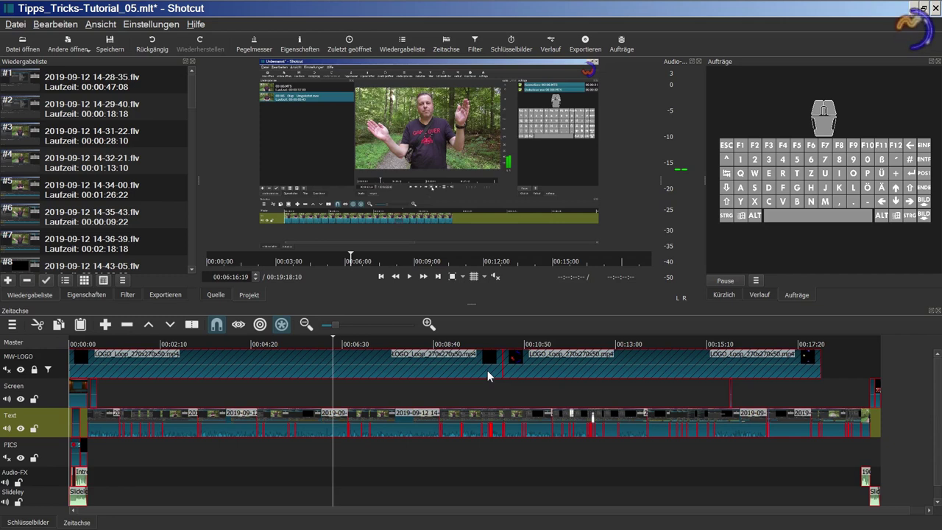
key(Delete)
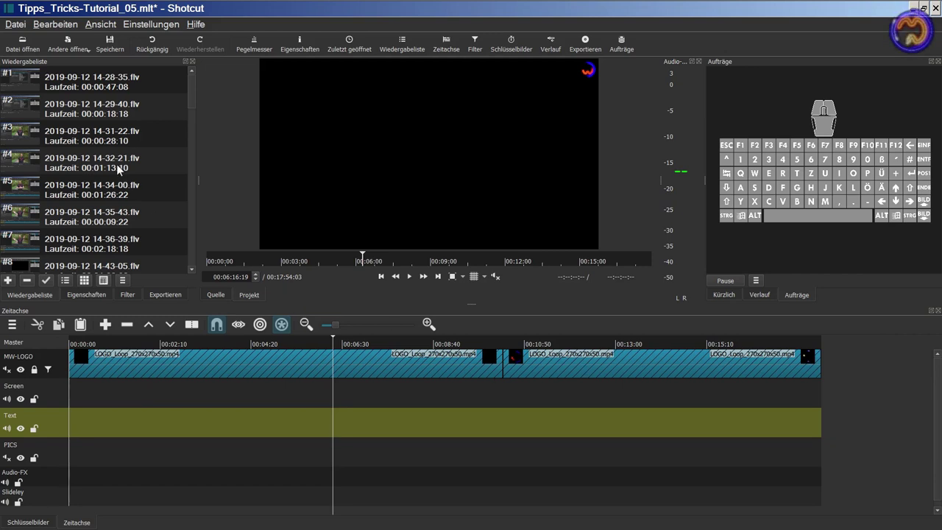
Sort the playlist items by name
mouse_move(191, 76)
mouse_down()
mouse_move(192, 231)
mouse_move(202, 68)
mouse_up()
right_click(116, 265)
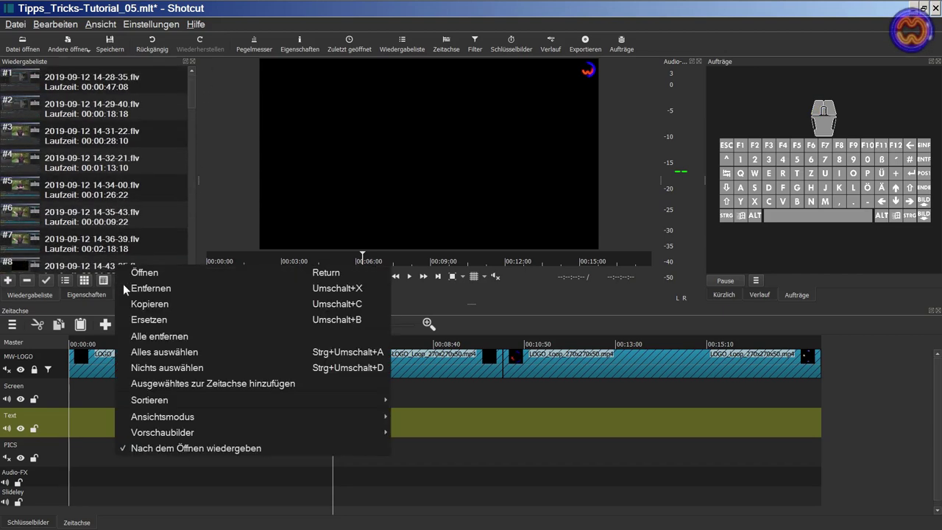
mouse_move(209, 398)
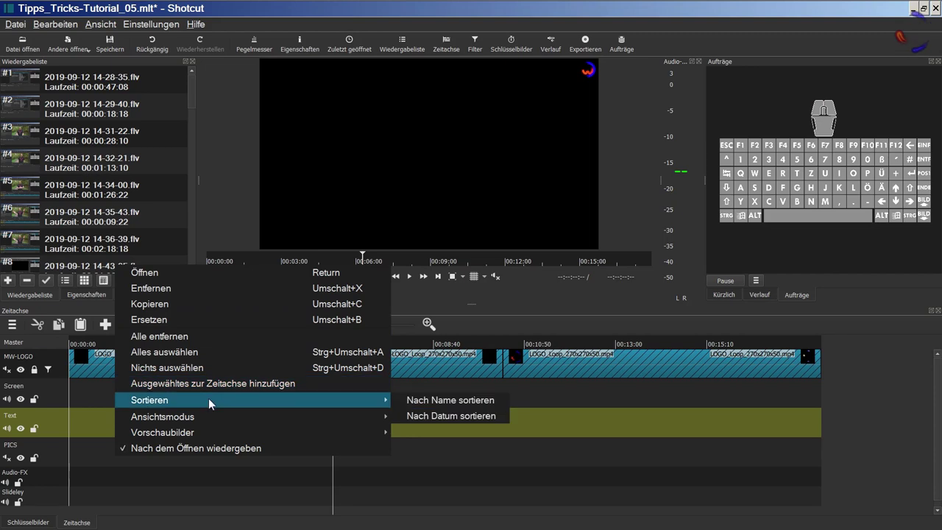
click(443, 416)
click(139, 134)
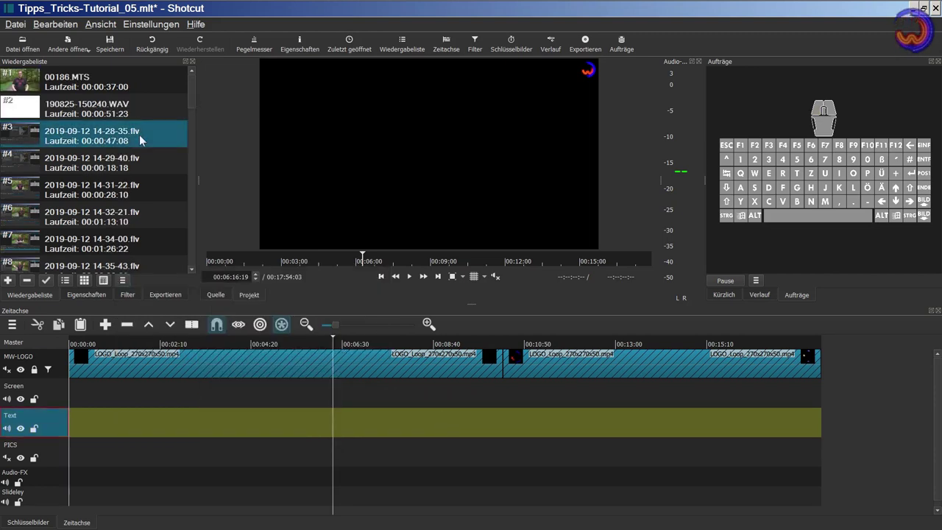
drag(186, 90, 191, 191)
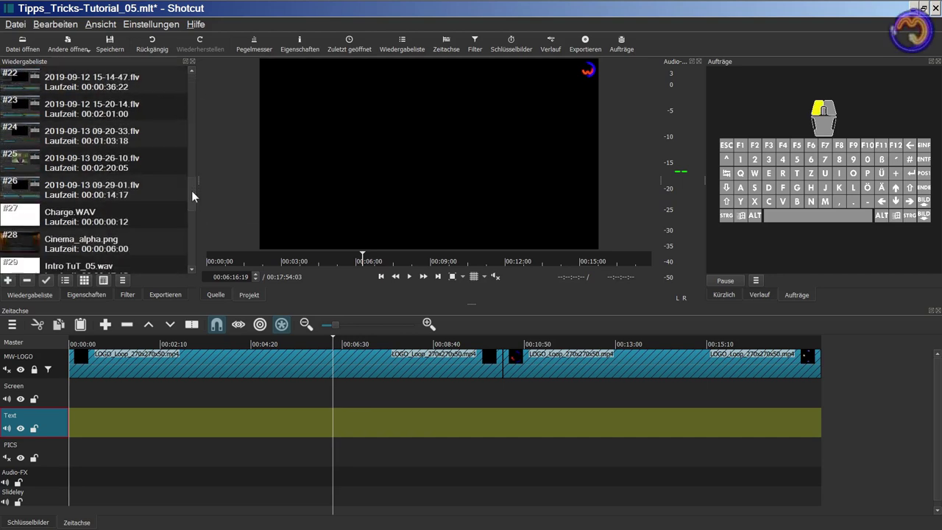
shift+click(118, 194)
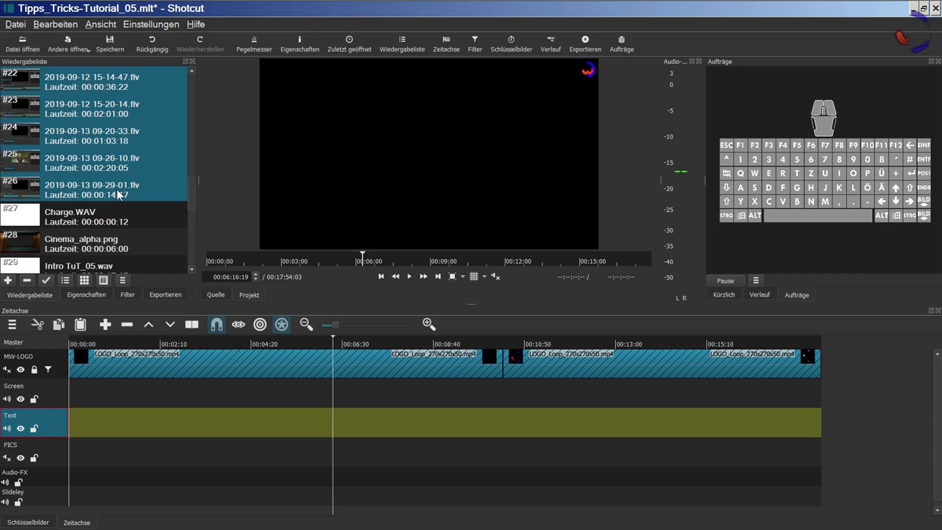
drag(118, 194, 72, 385)
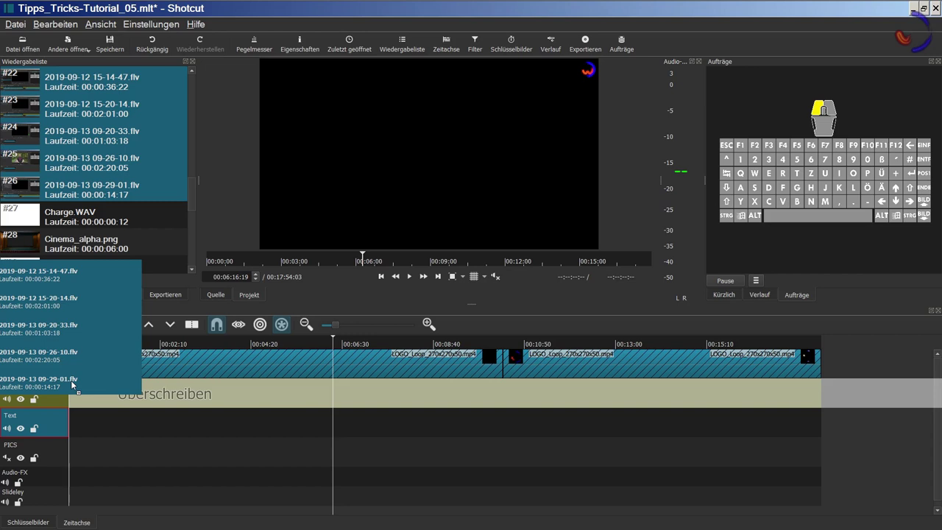
mouse_move(72, 383)
mouse_down()
mouse_move(156, 384)
mouse_move(71, 380)
mouse_up()
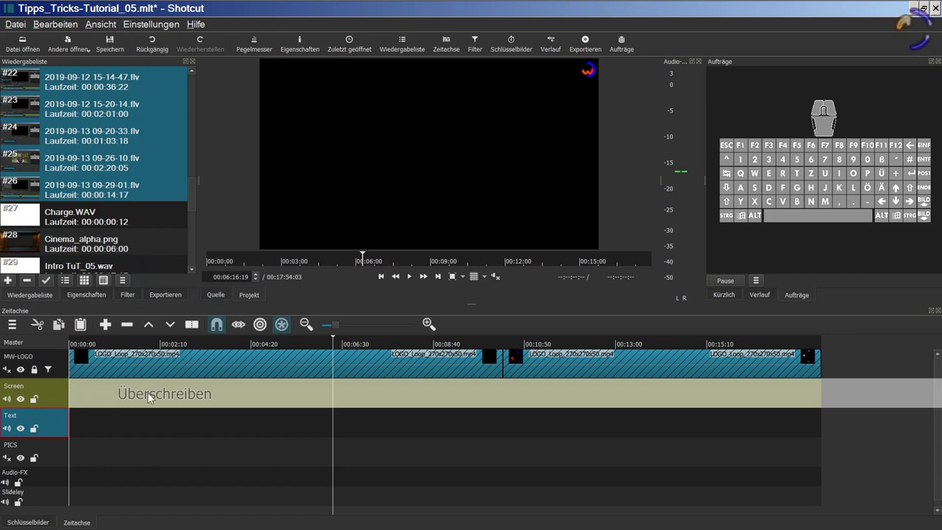
drag(261, 393, 260, 393)
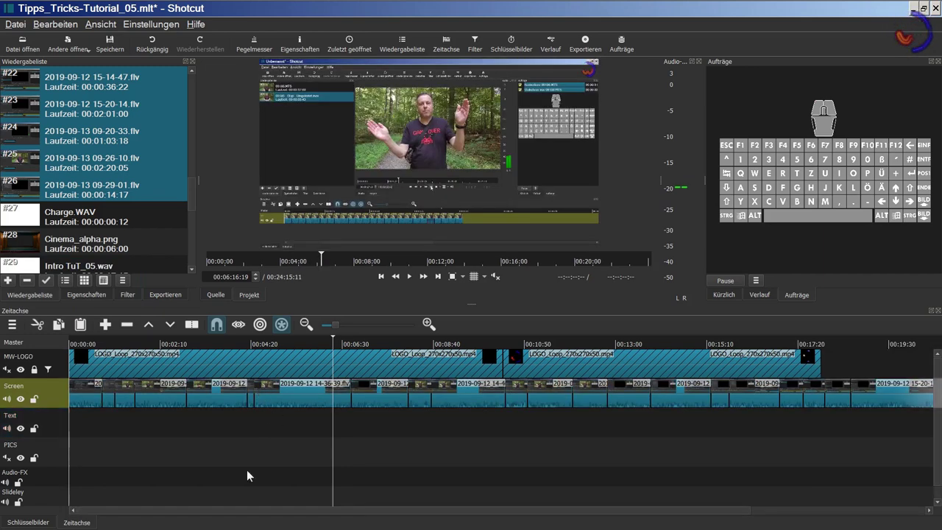
scroll(725, 511, right, 5)
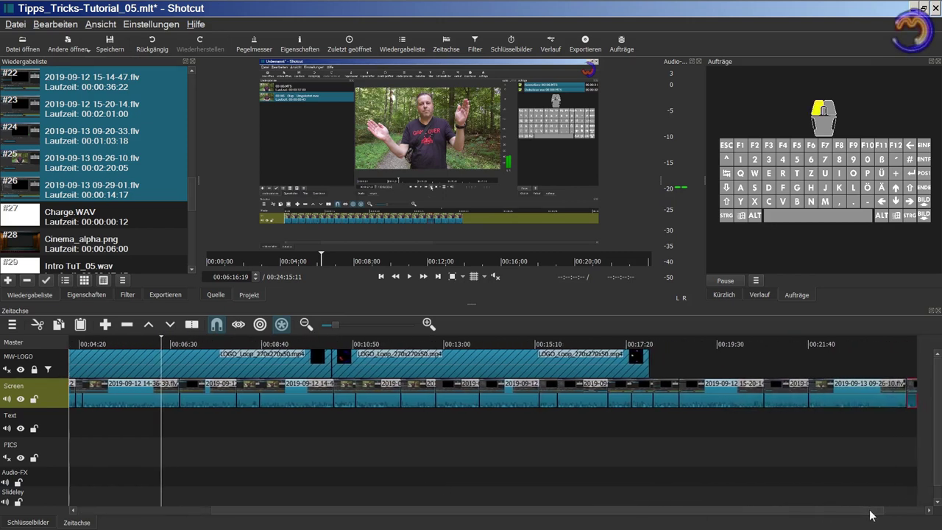
drag(734, 512, 552, 513)
click(139, 140)
key(space)
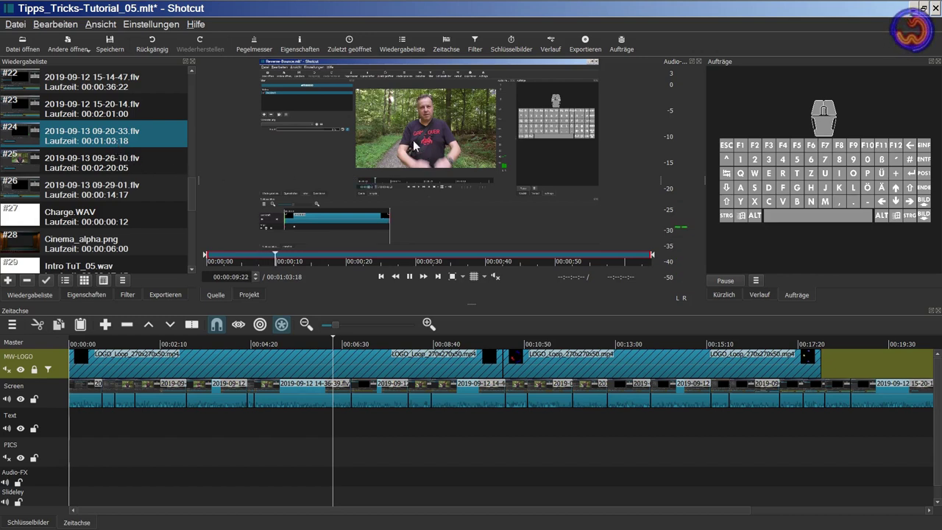
click(410, 277)
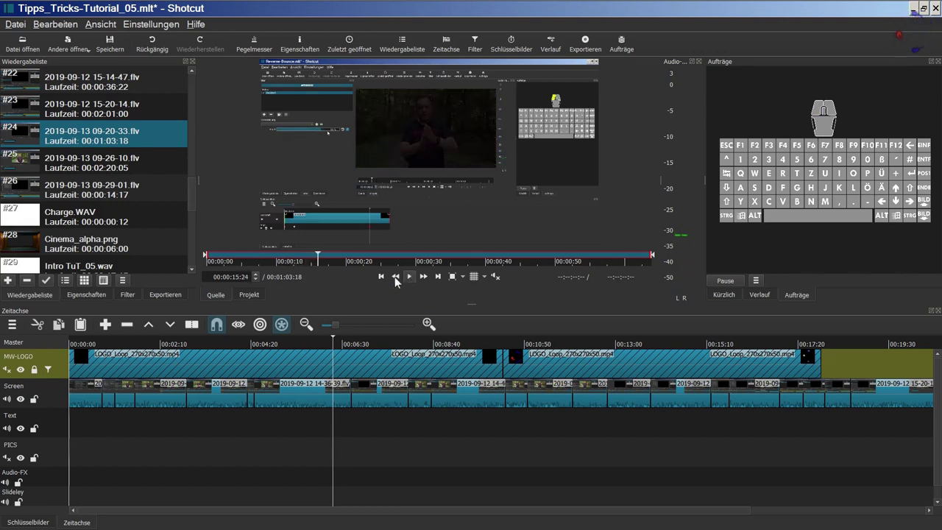
click(120, 280)
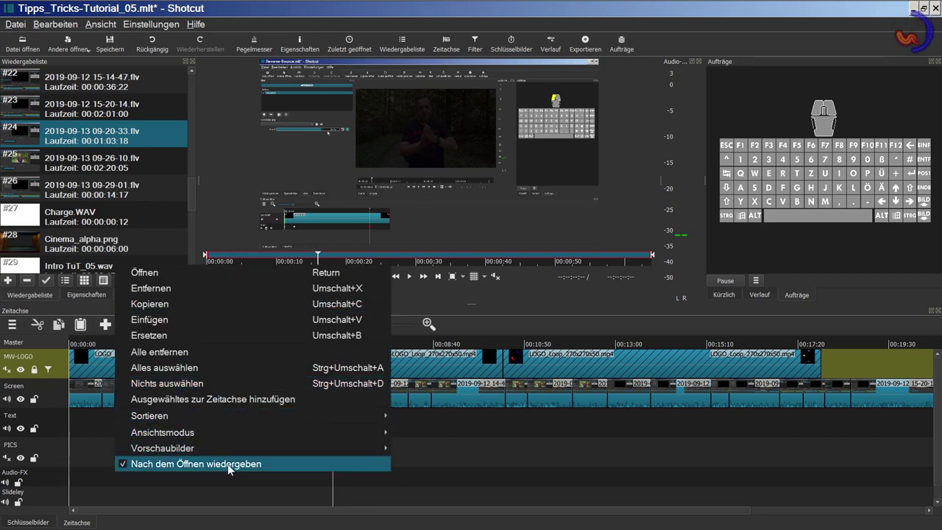
click(124, 463)
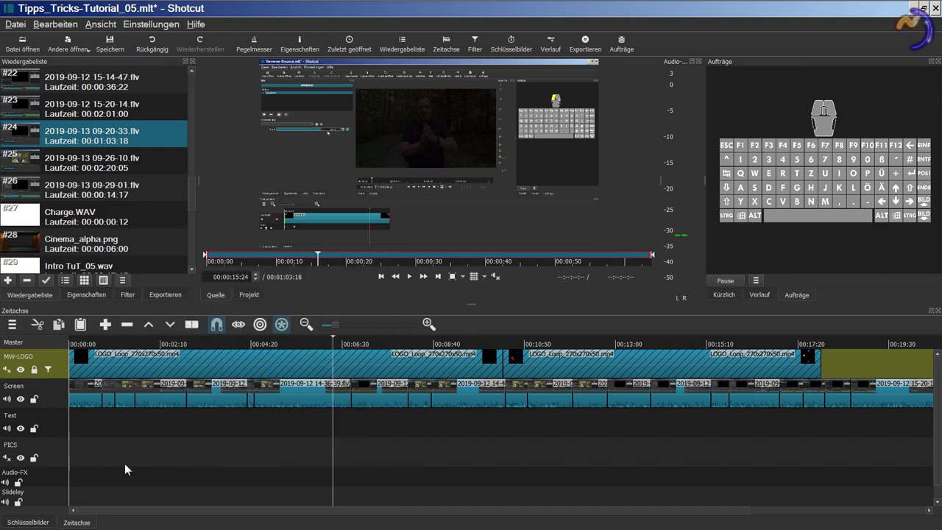
double_click(128, 143)
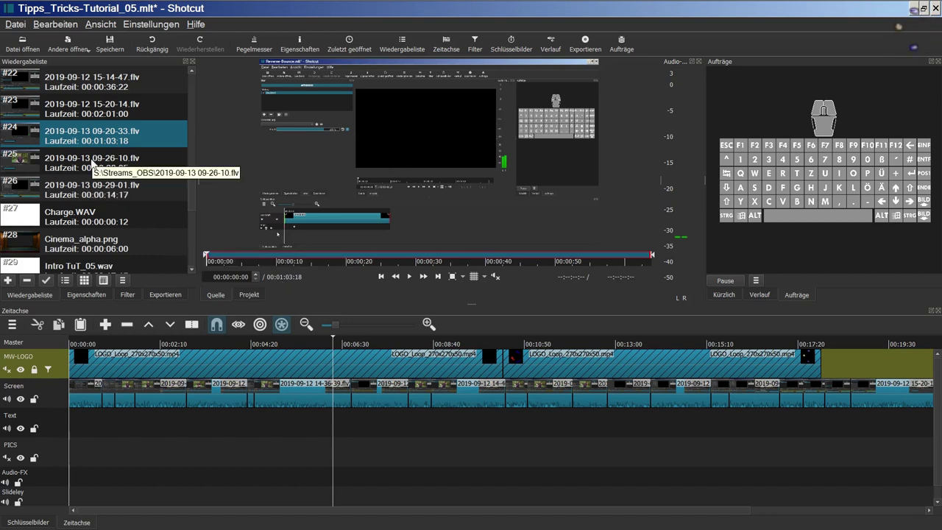
drag(93, 163, 457, 430)
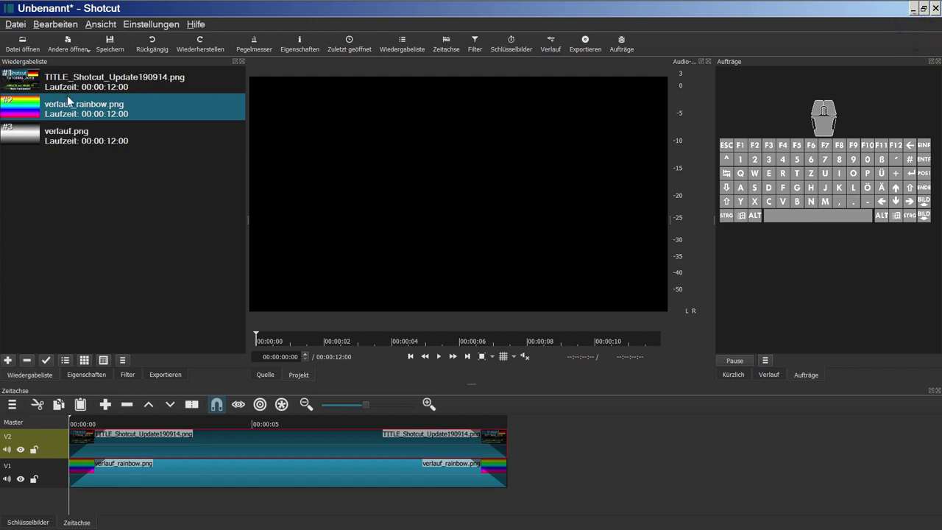
Select the verlauf_rainbow.png clip on V1 and preview it at 00:00:03:21 by temporarily hiding track V2
click(179, 475)
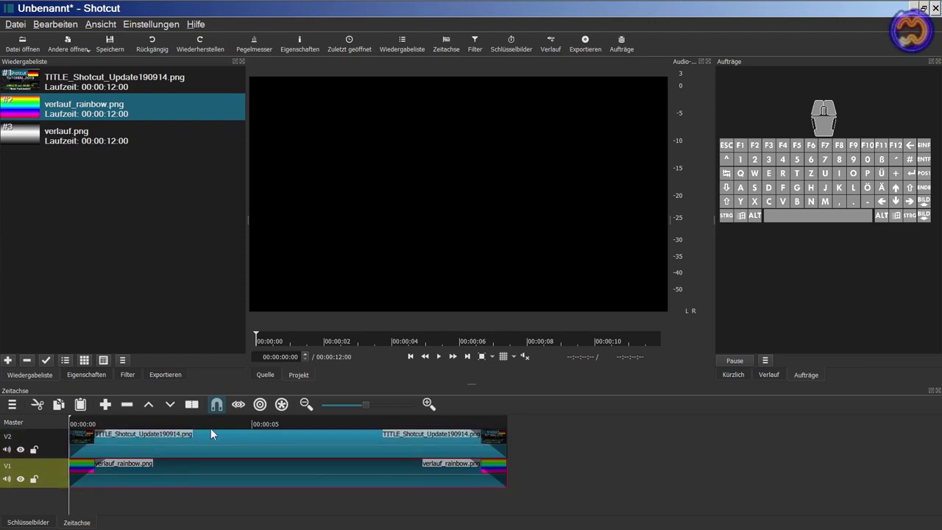
click(211, 424)
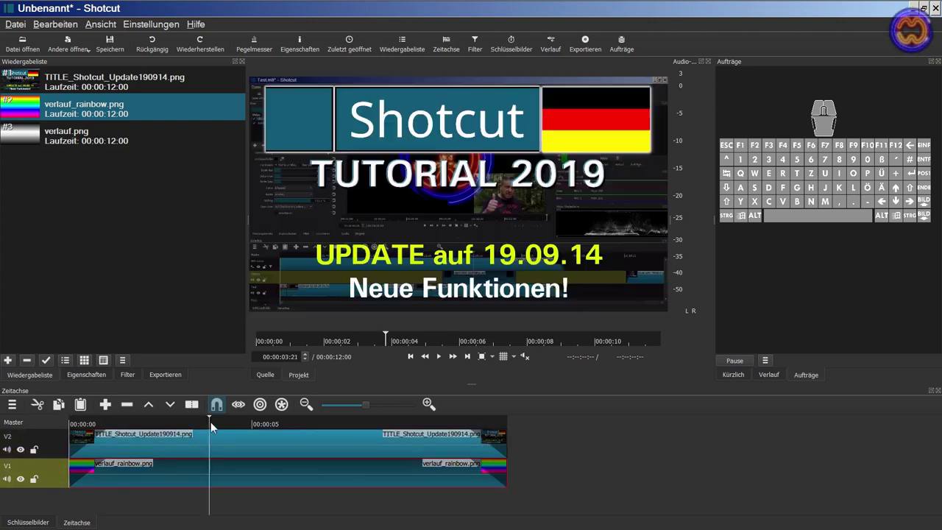
click(21, 449)
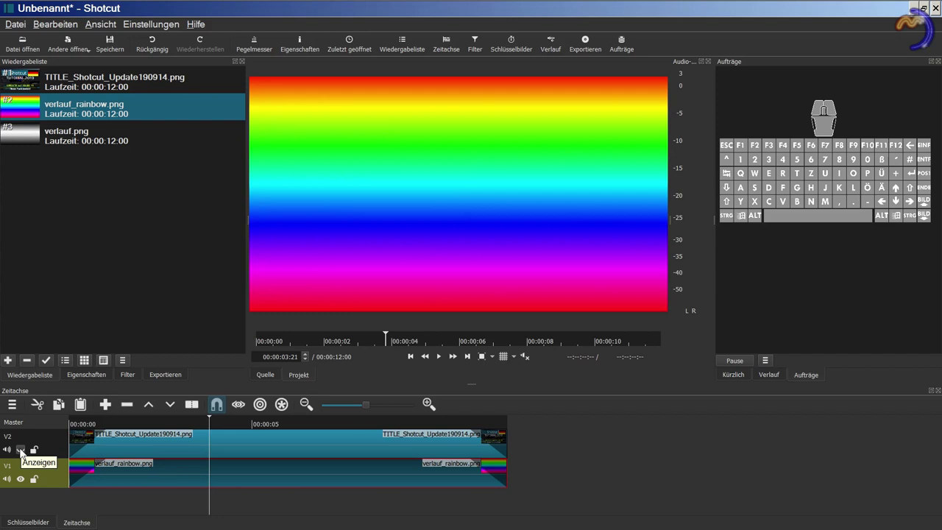
click(20, 449)
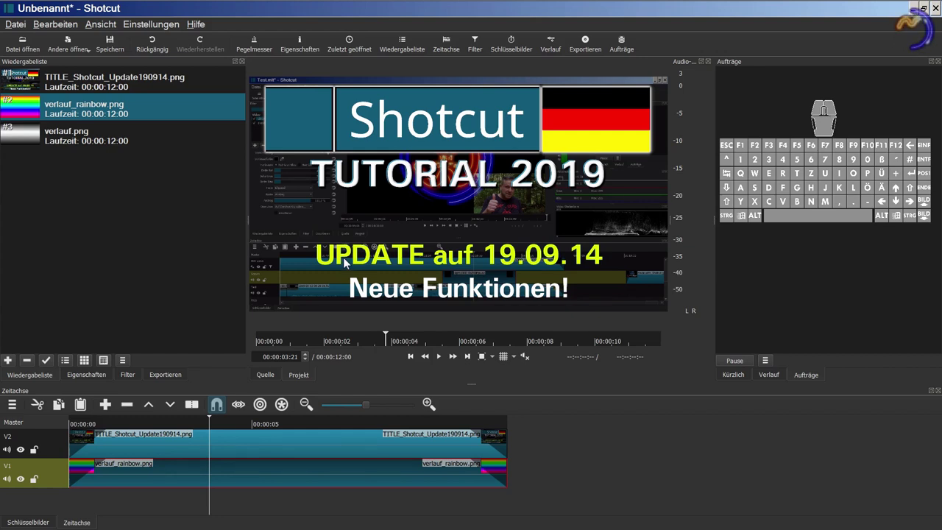
Show the properties of track V2 and try the blend modes Addieren and Sättigung on it
click(52, 482)
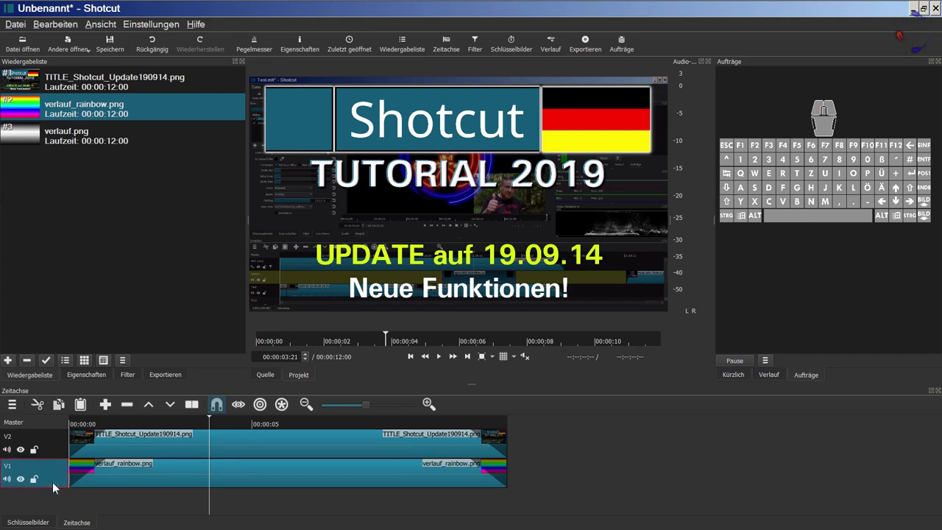
click(51, 456)
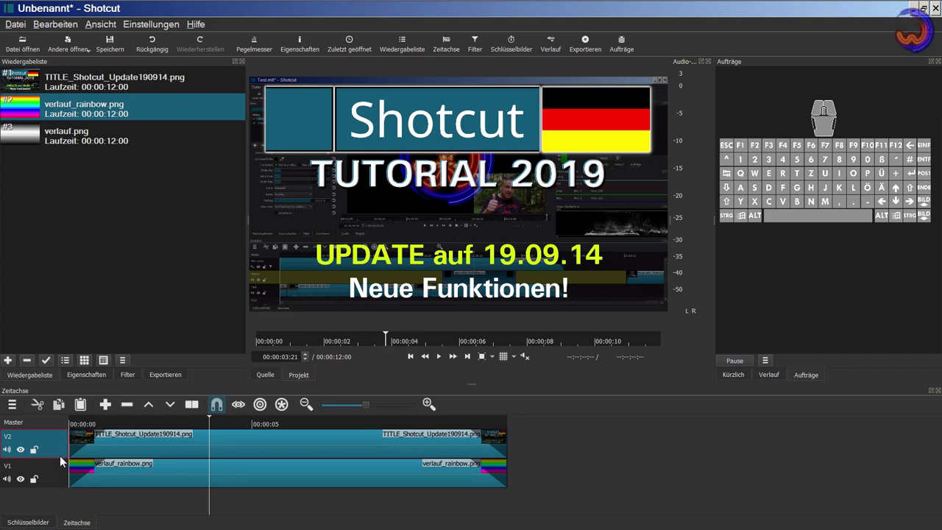
click(86, 376)
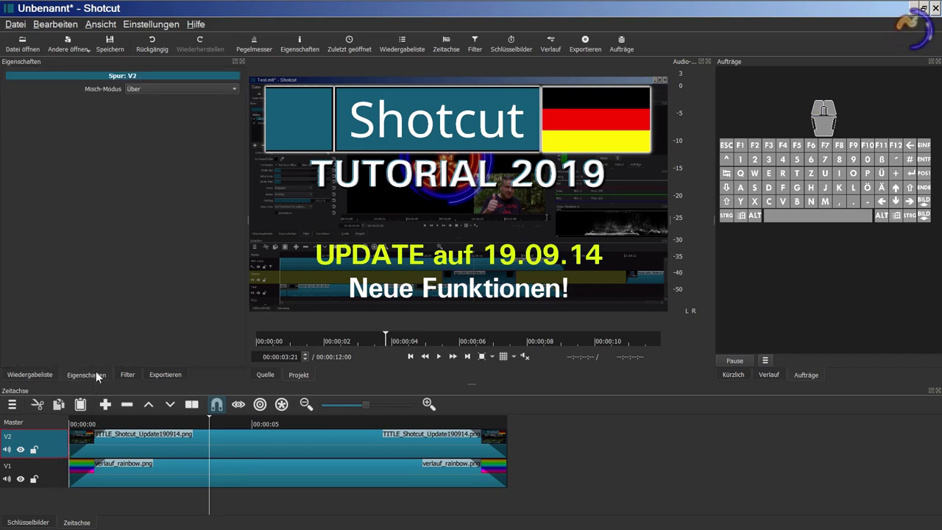
click(166, 89)
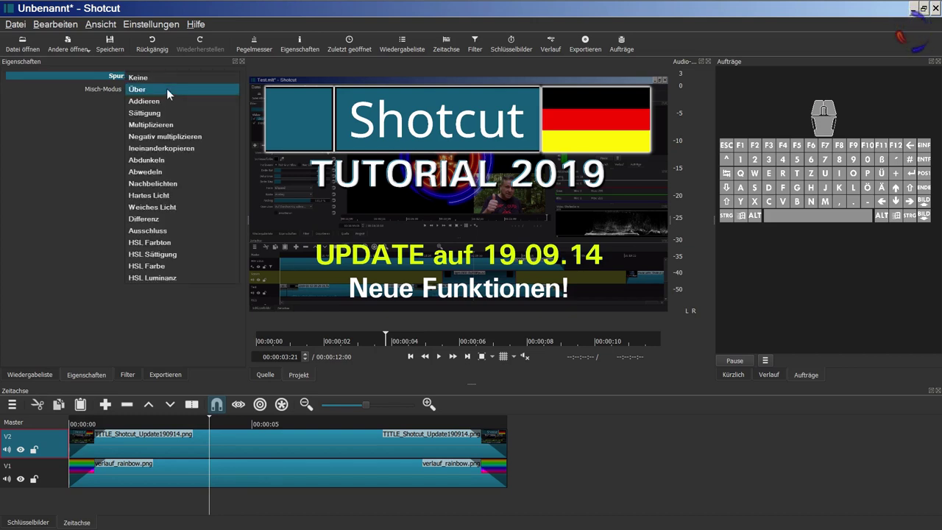
click(166, 100)
click(166, 89)
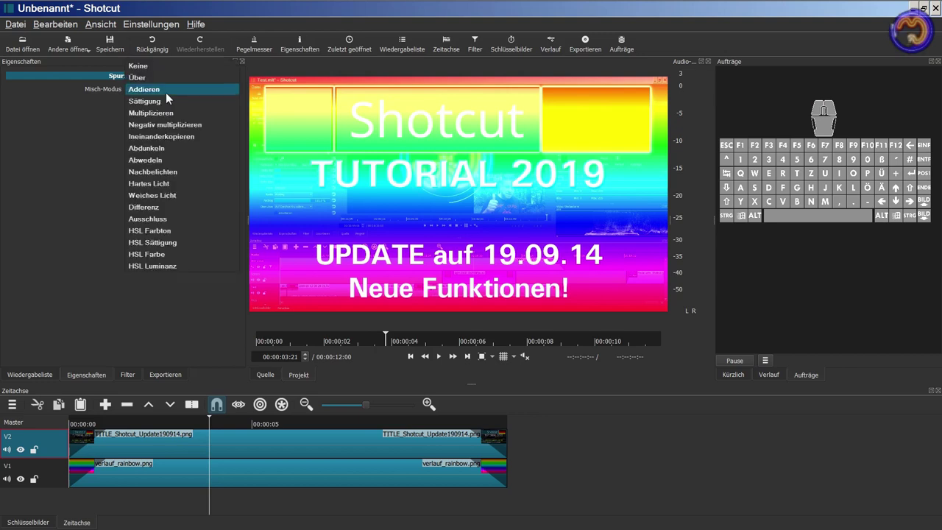
click(166, 103)
Try the blend modes Ineinanderkopieren, Differenz and HSL Farbton on track V2
click(176, 89)
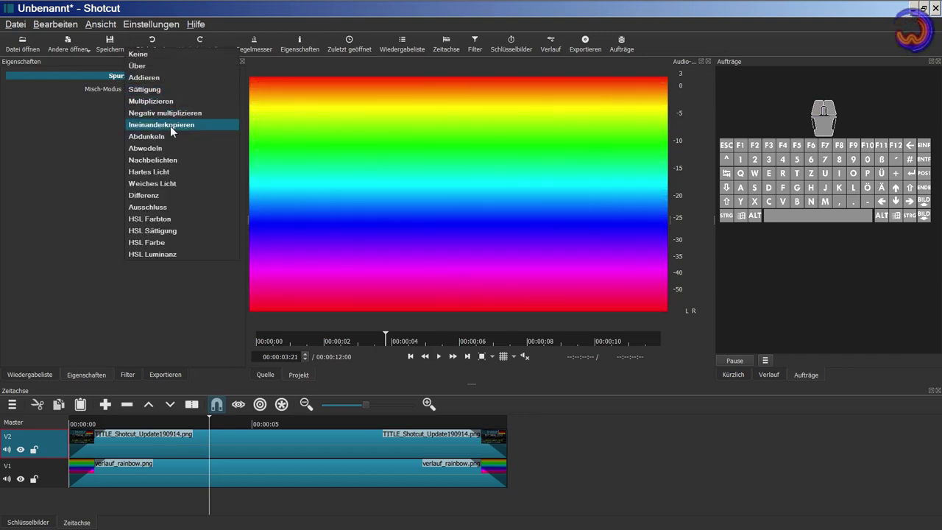
click(170, 125)
click(185, 88)
click(164, 162)
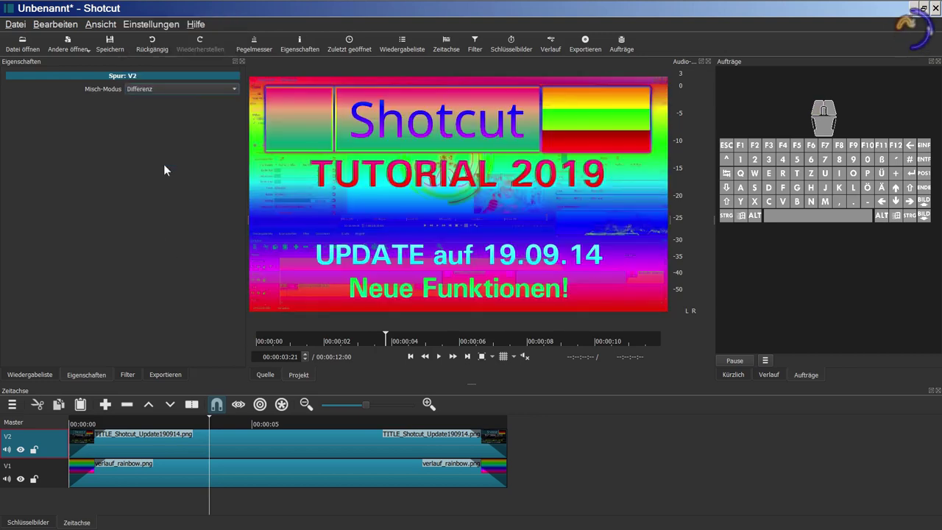
click(187, 89)
click(182, 146)
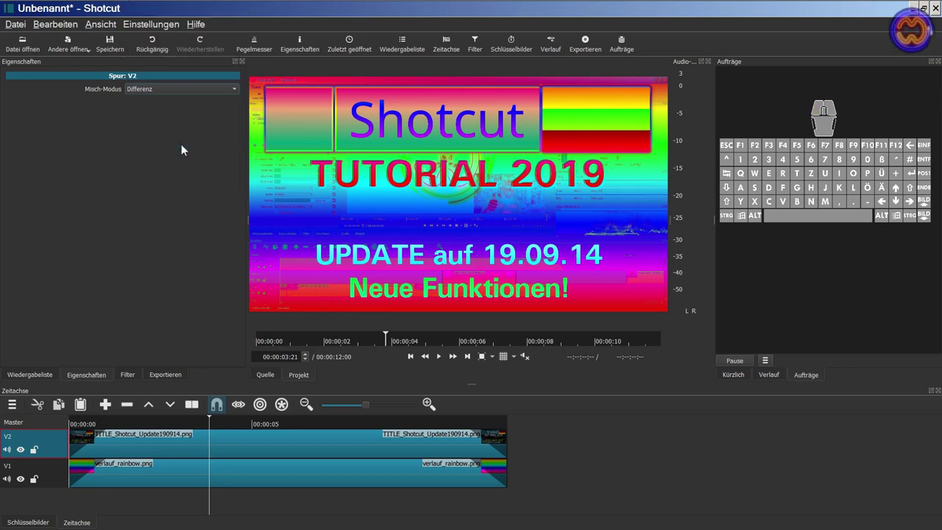
click(190, 89)
click(177, 170)
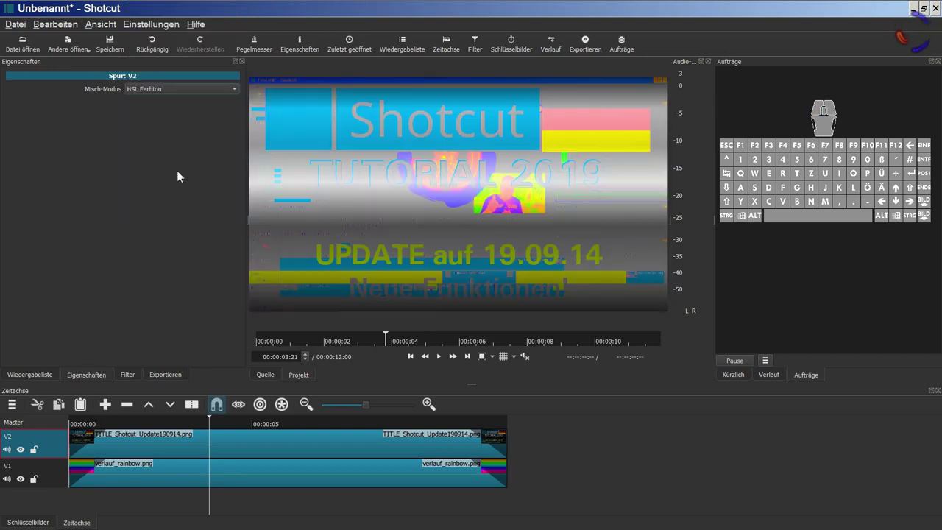
Try the blend mode Ineinanderkopieren on track V2 again, and set the track's blend mode to Keine
click(182, 89)
click(181, 101)
click(190, 87)
click(190, 76)
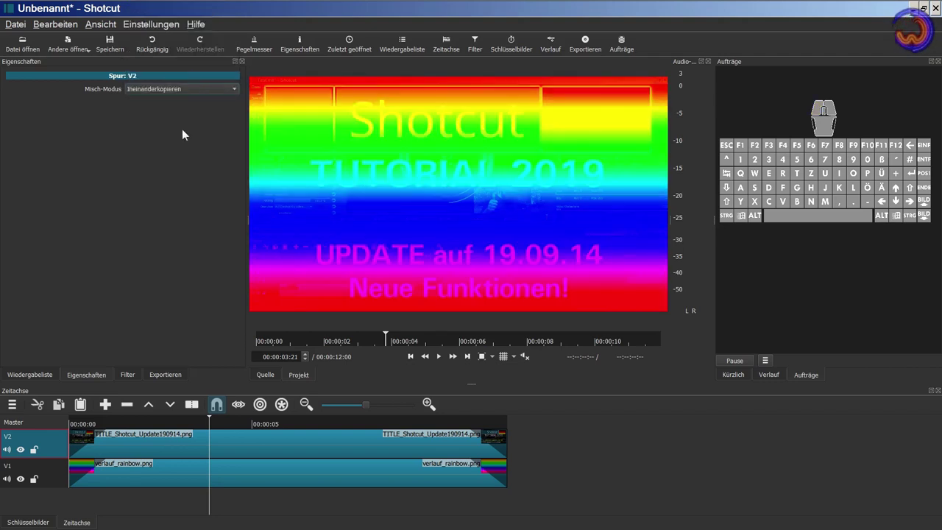
click(190, 89)
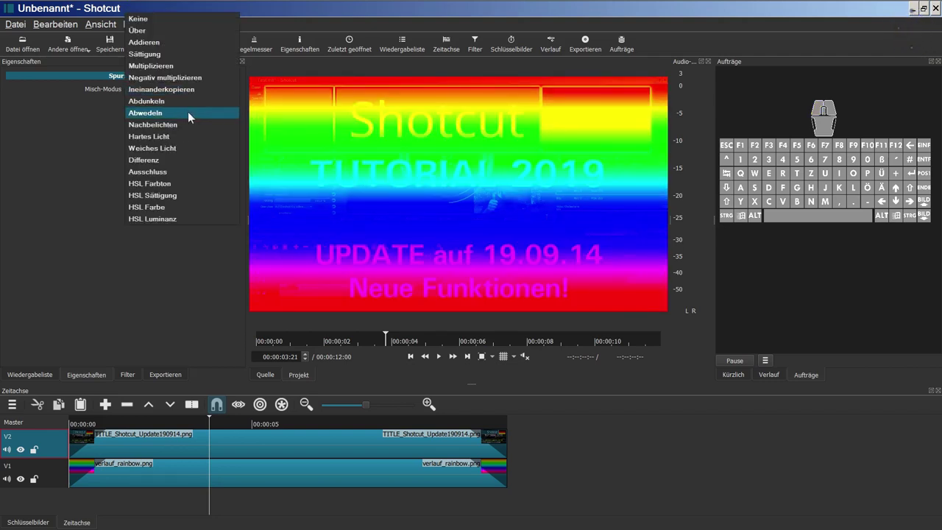
click(191, 22)
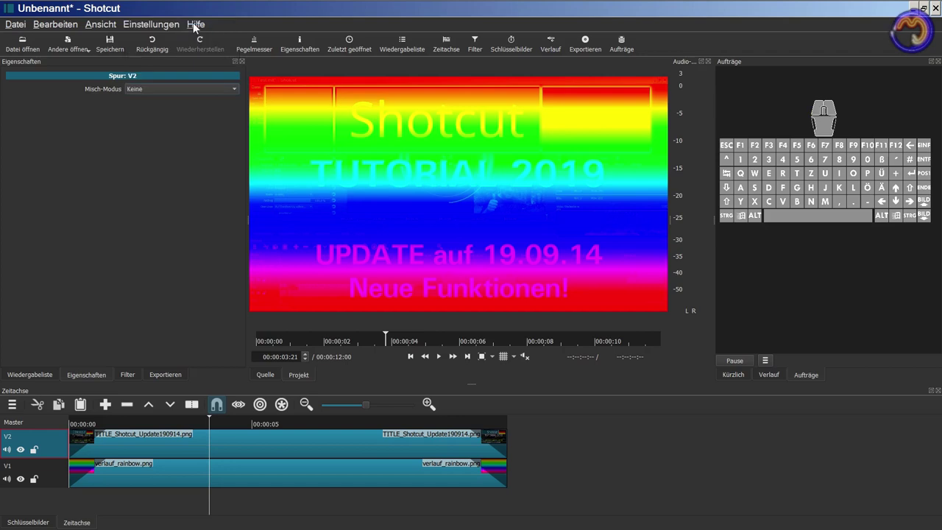
Add the Blend Mode filter to the TITLE_Shotcut_Update190914.png clip on track V2
click(161, 445)
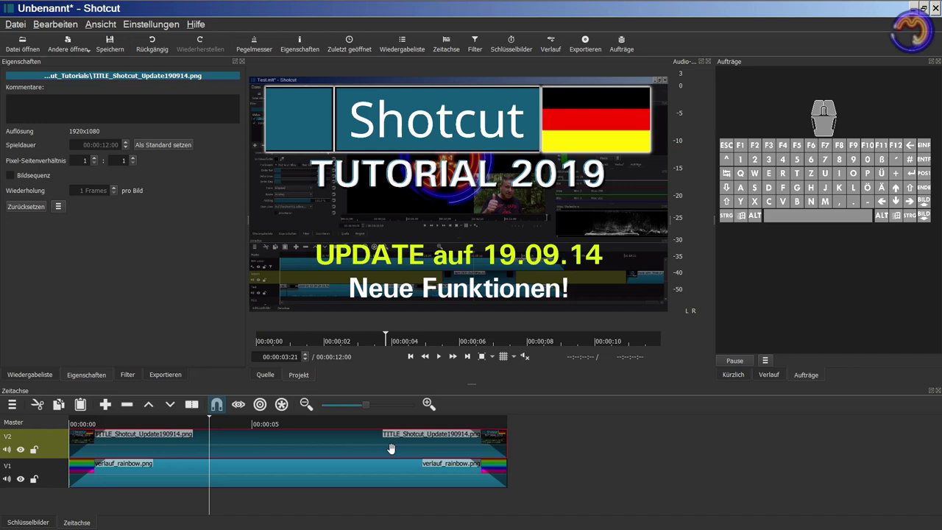
click(129, 374)
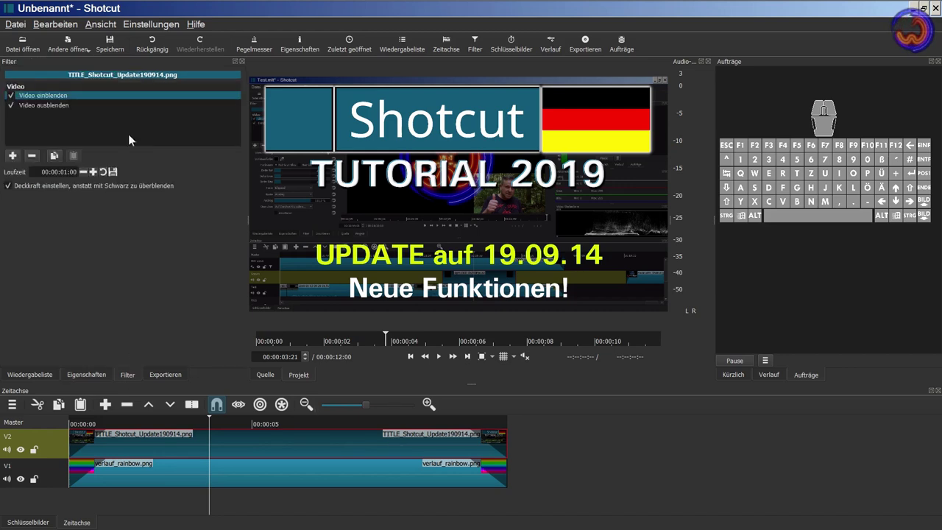
click(14, 157)
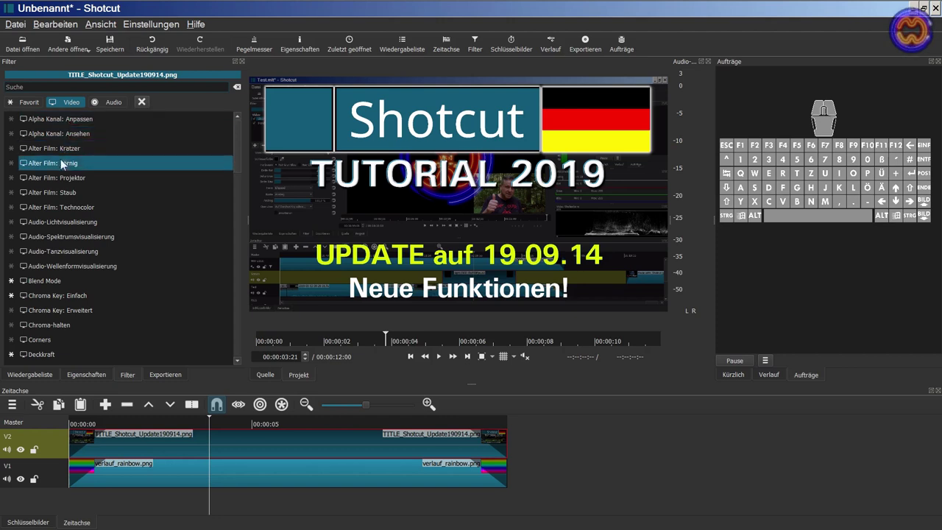
click(49, 278)
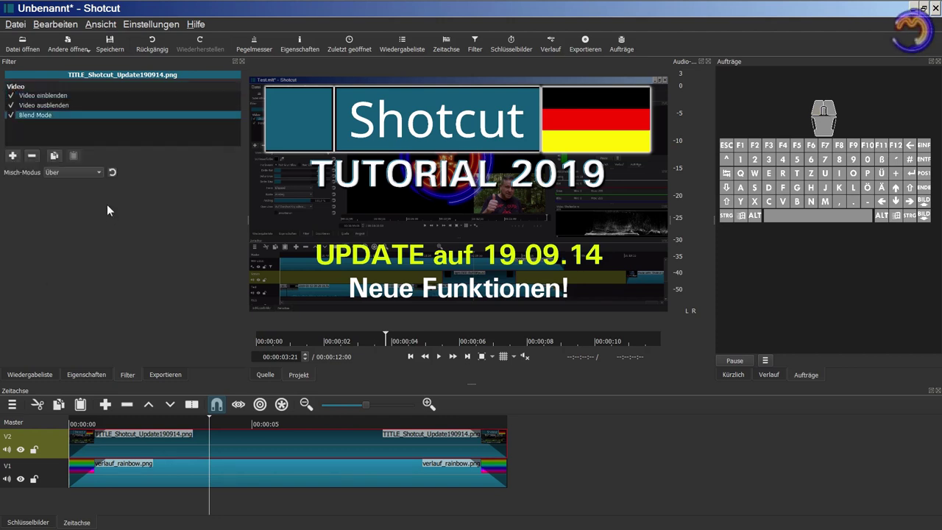
Try Negativ multiplizieren in the title clip's Blend Mode filter and set its mode to Hartes Licht
click(99, 171)
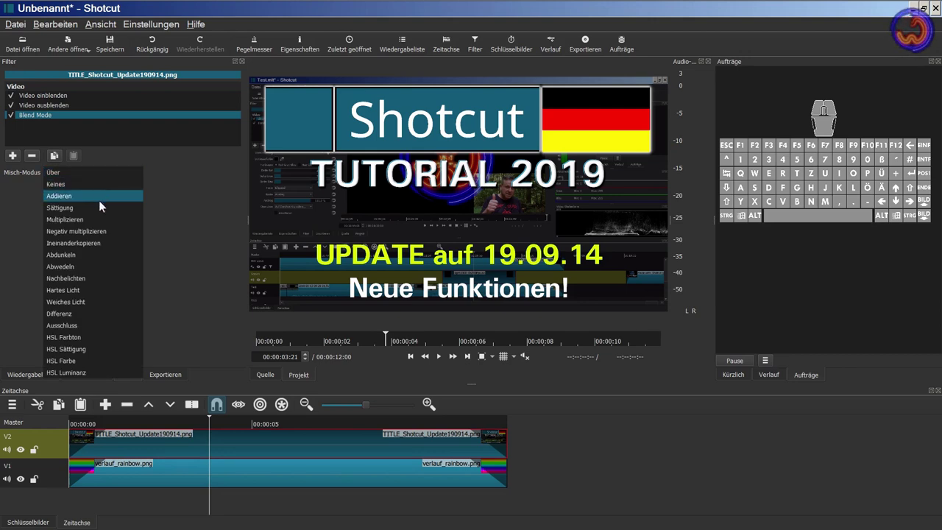
click(94, 230)
click(99, 172)
click(83, 230)
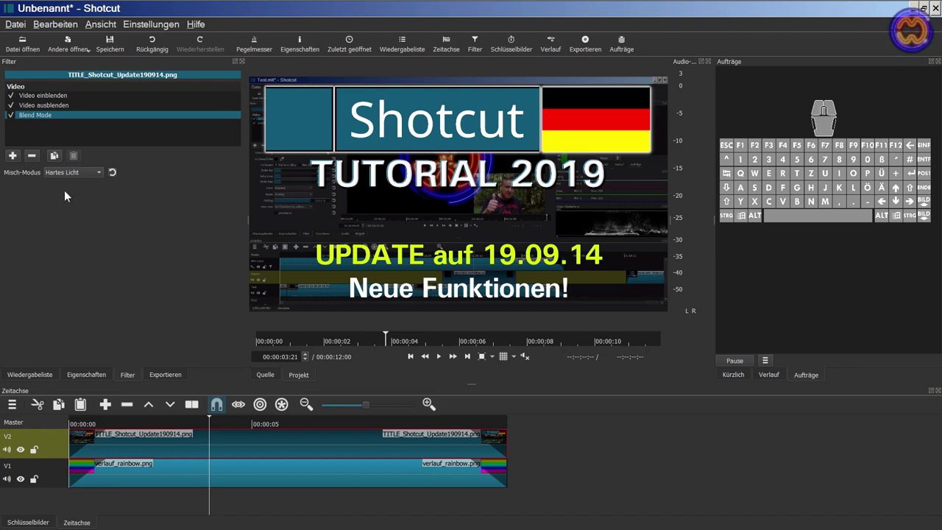
Set the blend mode of track V2 to Über in the track properties
click(59, 453)
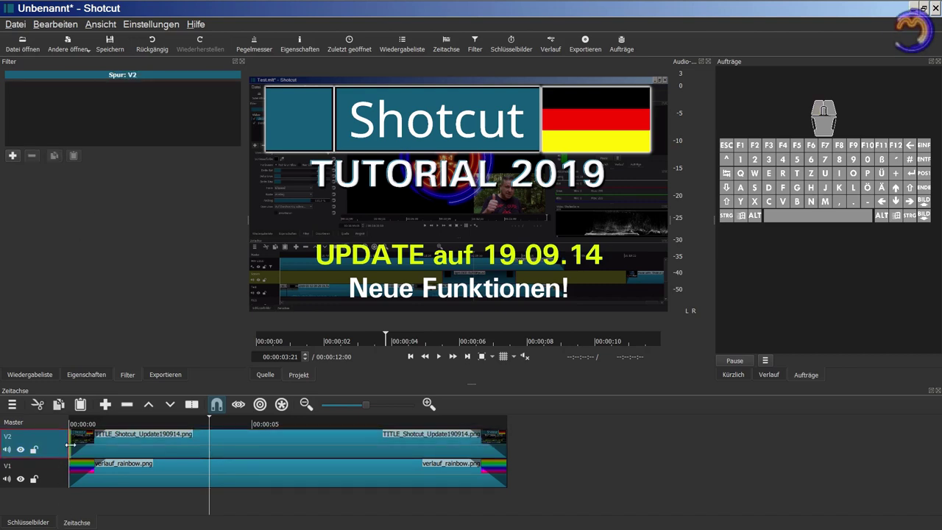
click(91, 374)
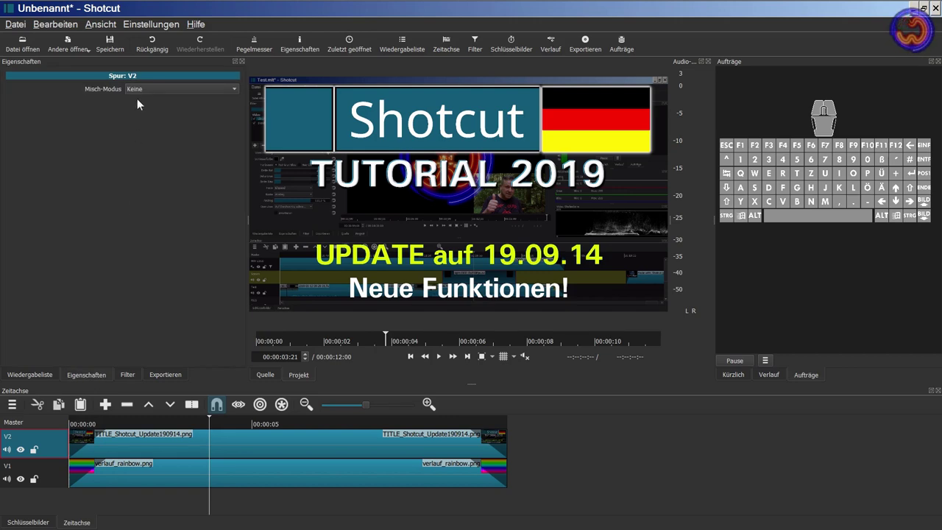
click(184, 89)
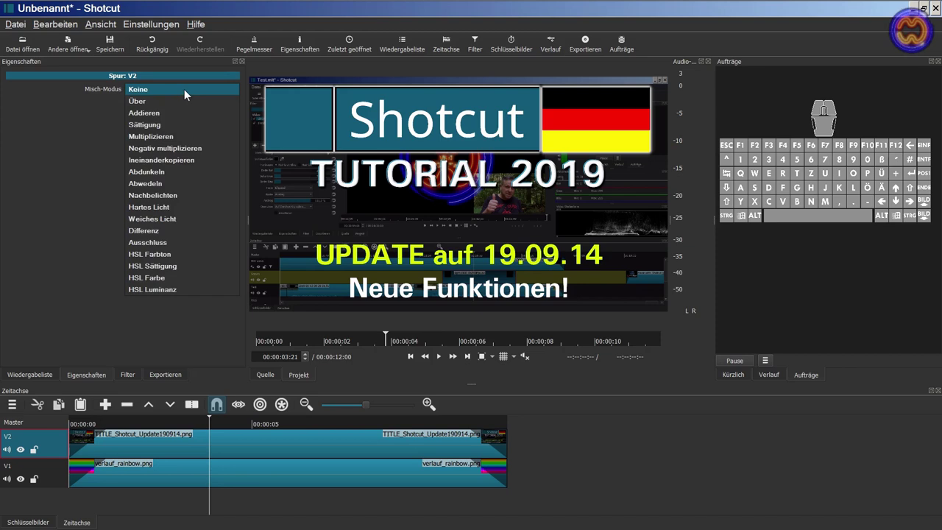
click(184, 100)
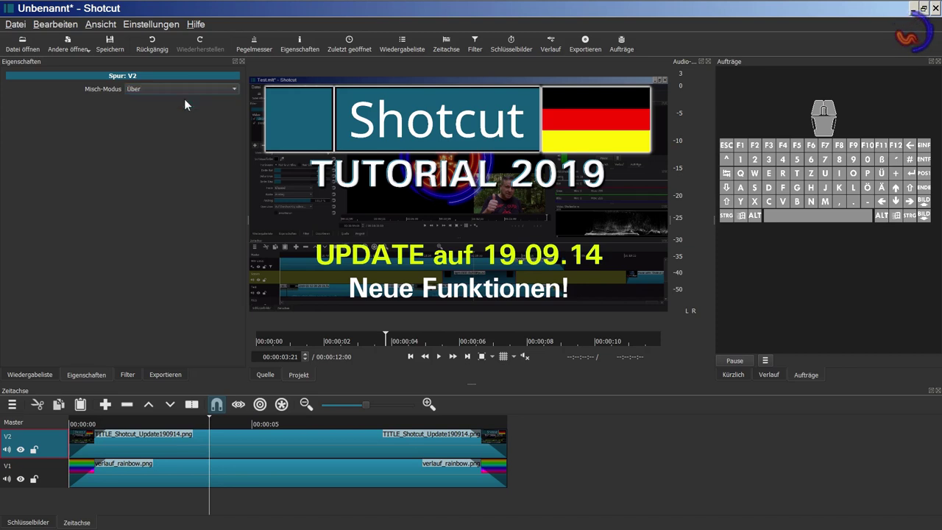
Reopen the title clip's Blend Mode filter and try the modes Ineinanderkopieren and Ausschluss
click(156, 444)
click(127, 376)
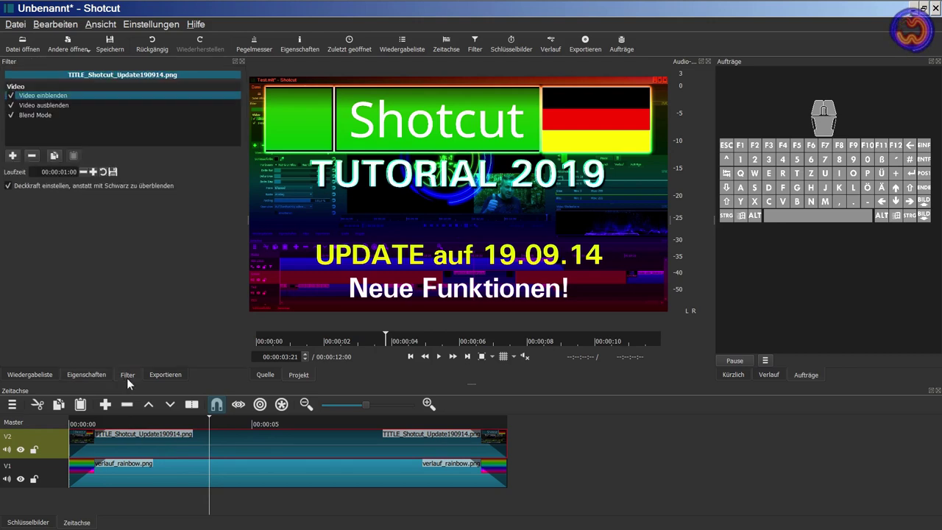
click(43, 117)
click(80, 171)
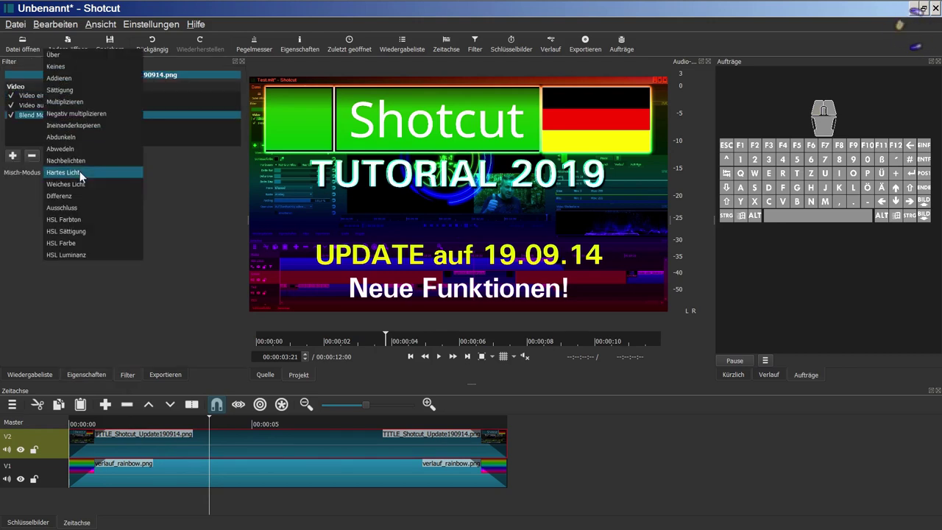
click(79, 125)
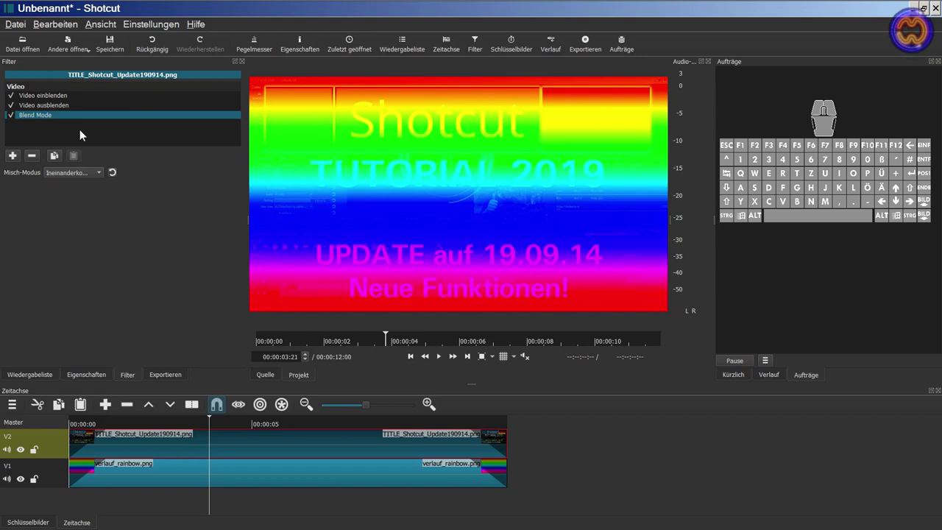
click(75, 173)
click(62, 255)
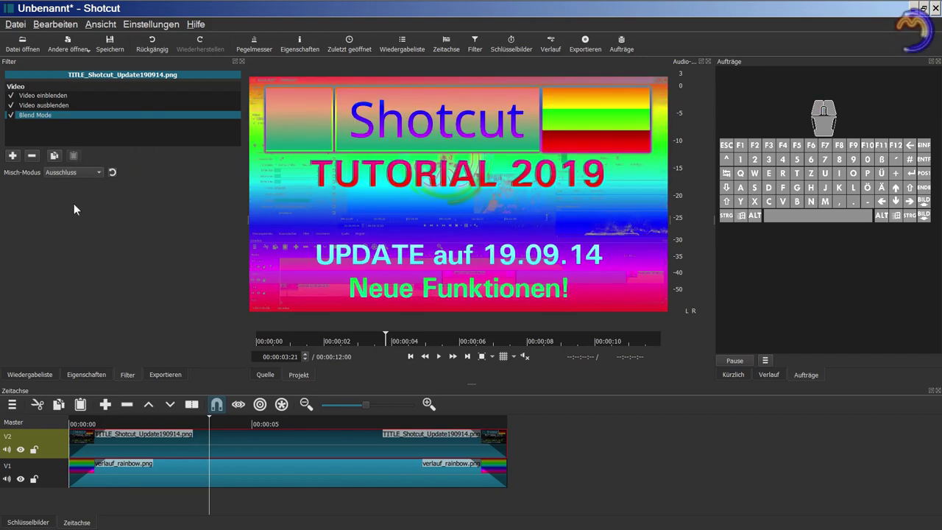
Try Multiplizieren and Addieren in the title clip's Blend Mode filter, and remove the filter from the clip
click(87, 173)
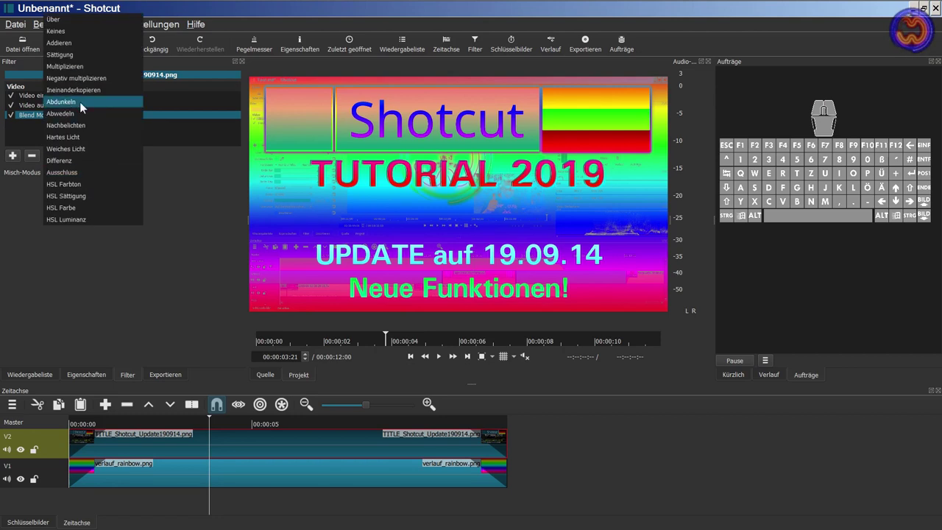
click(81, 66)
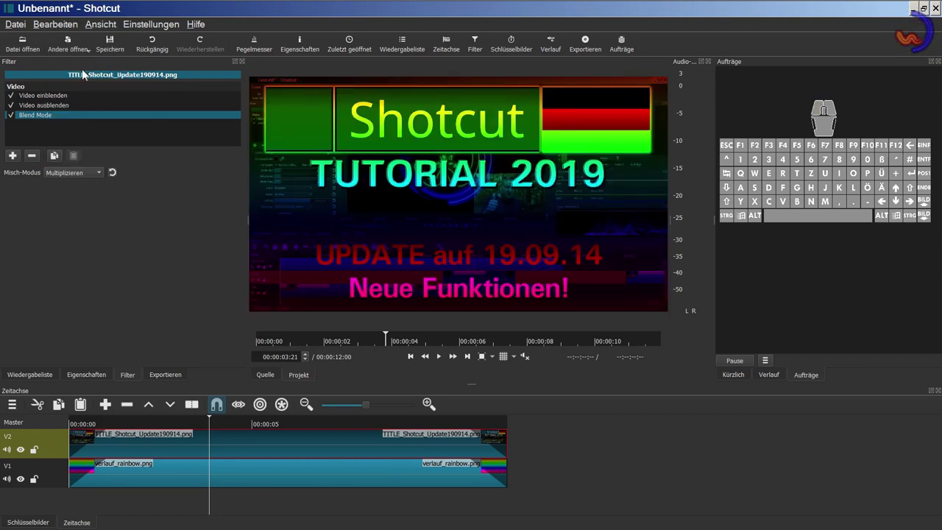
click(85, 171)
click(86, 152)
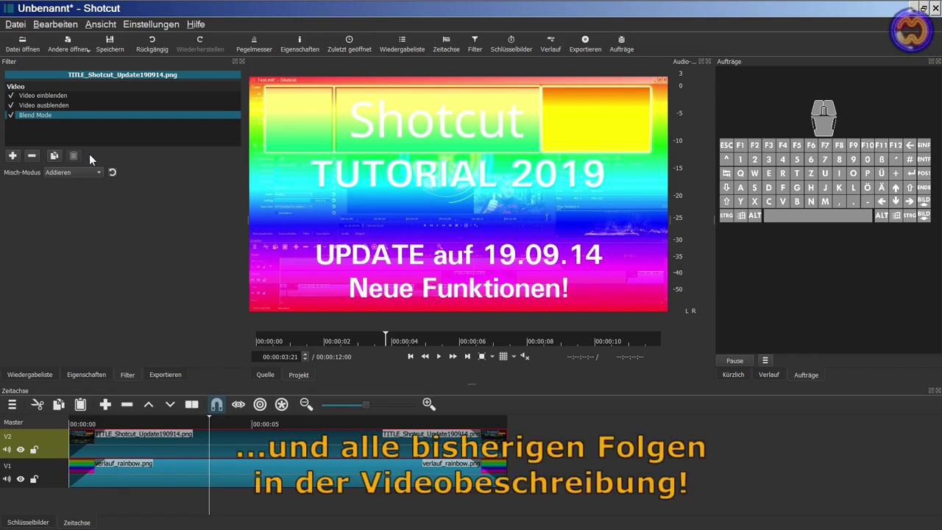
click(31, 155)
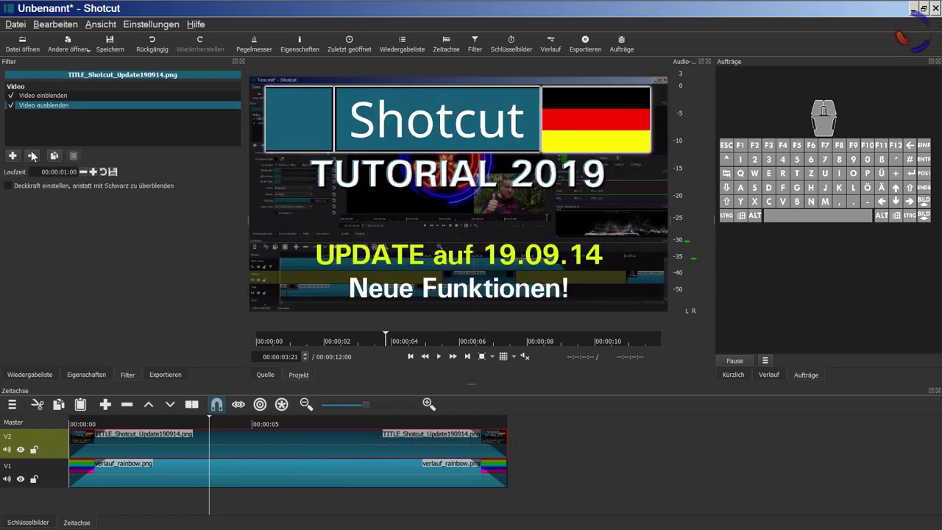
Trim the end of source clip 00136.MTS to a duration of 00:00:00:24 and step its playhead back to 00:00:00:10
click(270, 374)
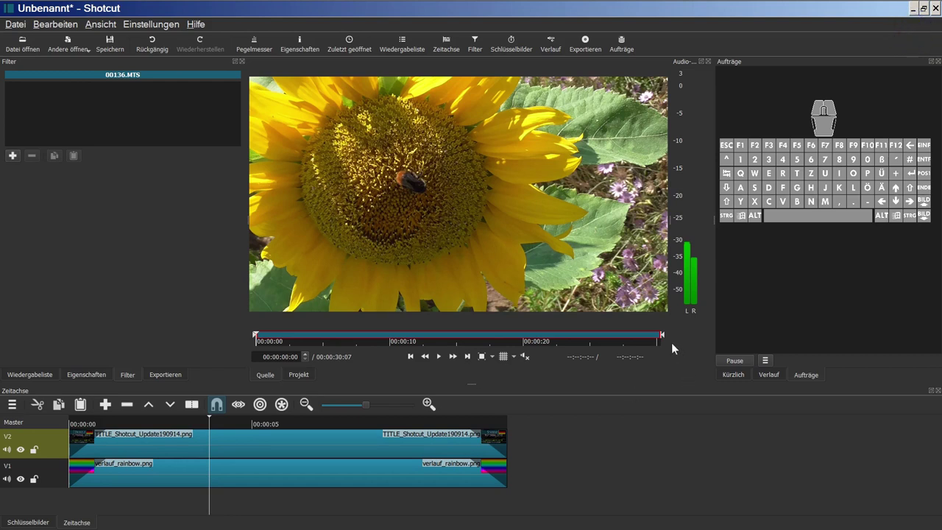
drag(663, 339, 269, 346)
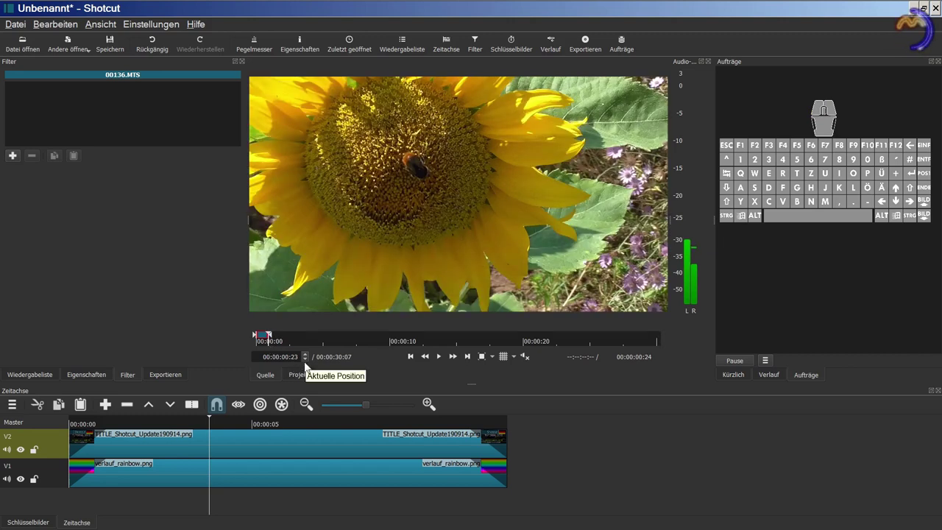
scroll(286, 356, down, 1)
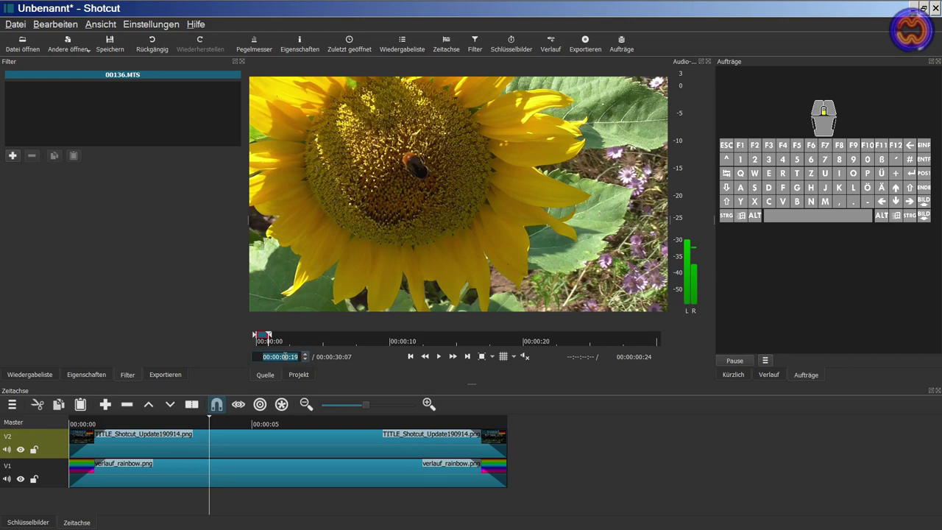
scroll(286, 357, down, 6)
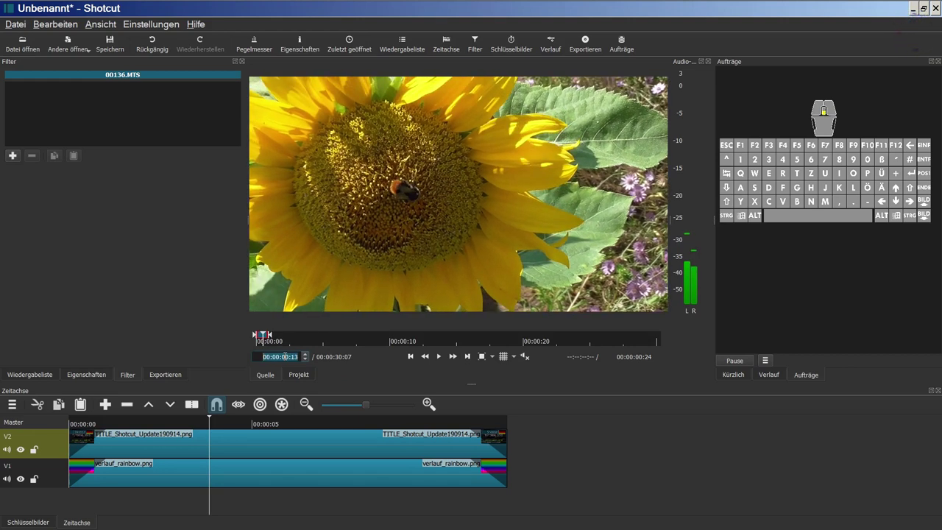
scroll(285, 356, down, 1)
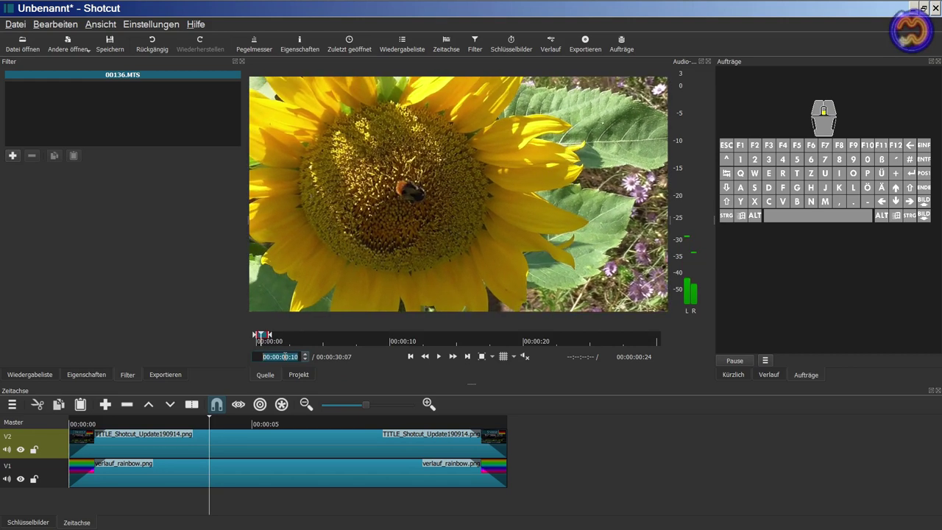
Step the source playhead of 00136.MTS forward to 00:00:01:02 and back to 00:00:00:10
scroll(286, 356, up, 9)
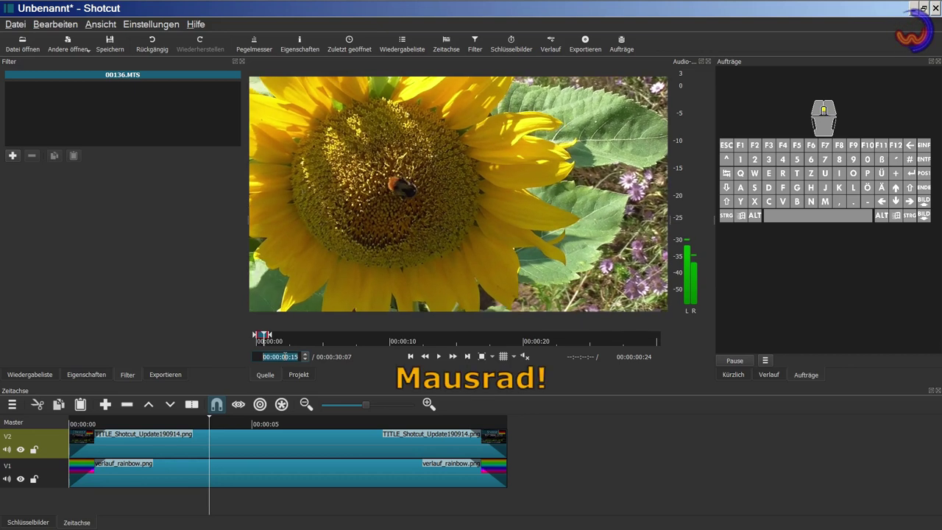
scroll(286, 356, up, 7)
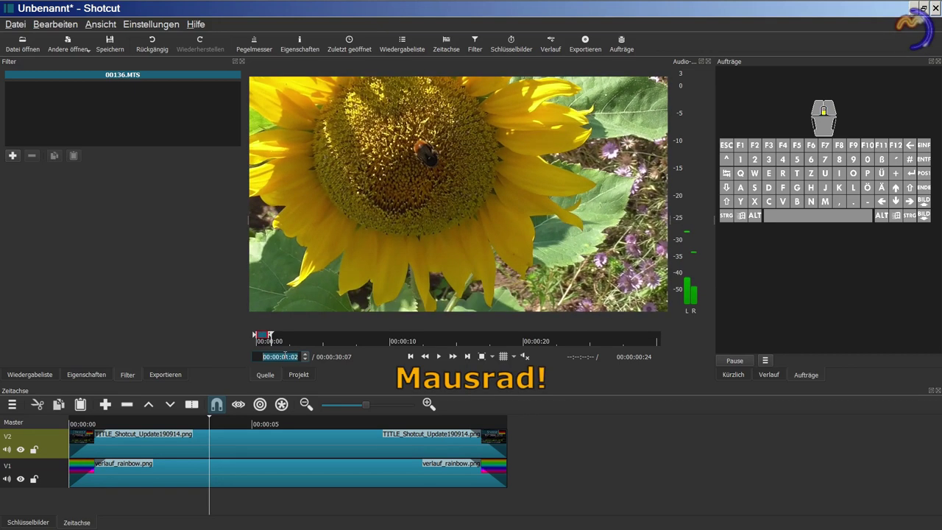
scroll(285, 356, down, 3)
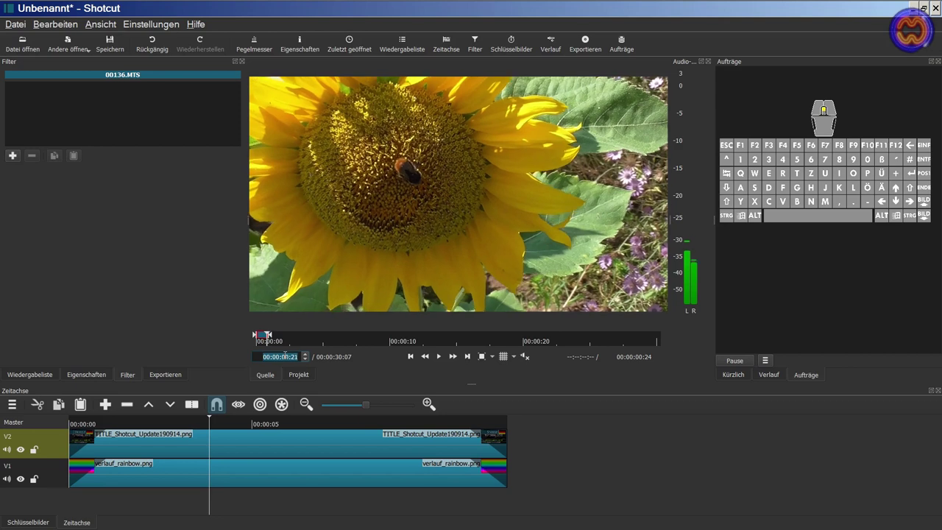
scroll(286, 356, down, 4)
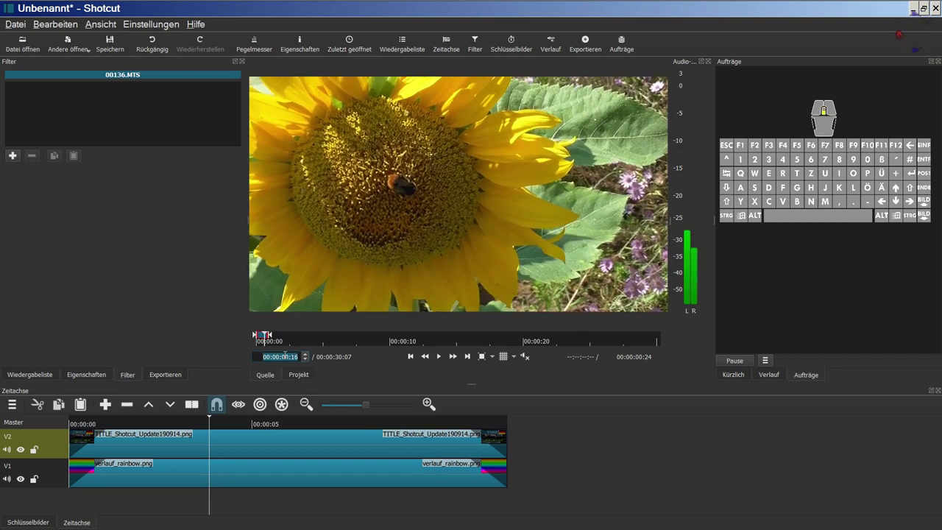
scroll(285, 354, down, 1)
scroll(285, 356, down, 3)
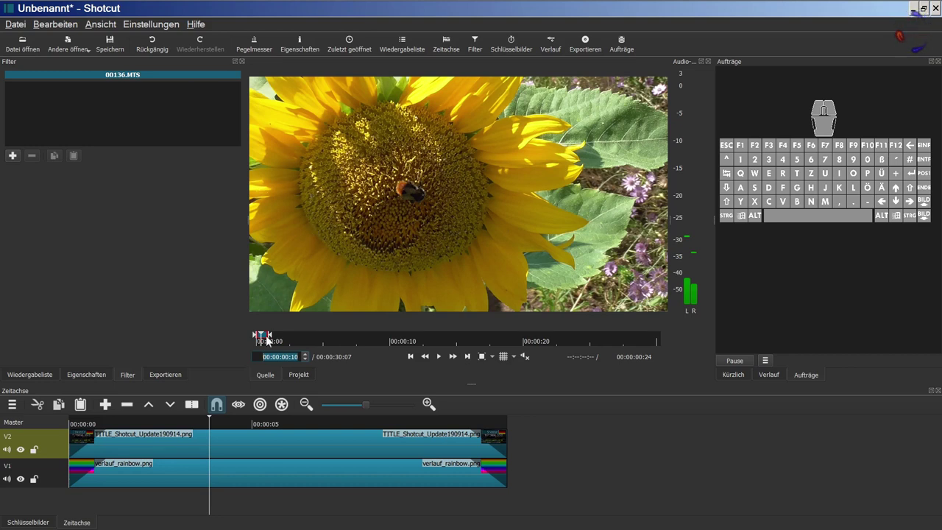
Set the out point of source clip 00136.MTS at 00:00:00:10 and add the trimmed clip to the playlist
click(331, 242)
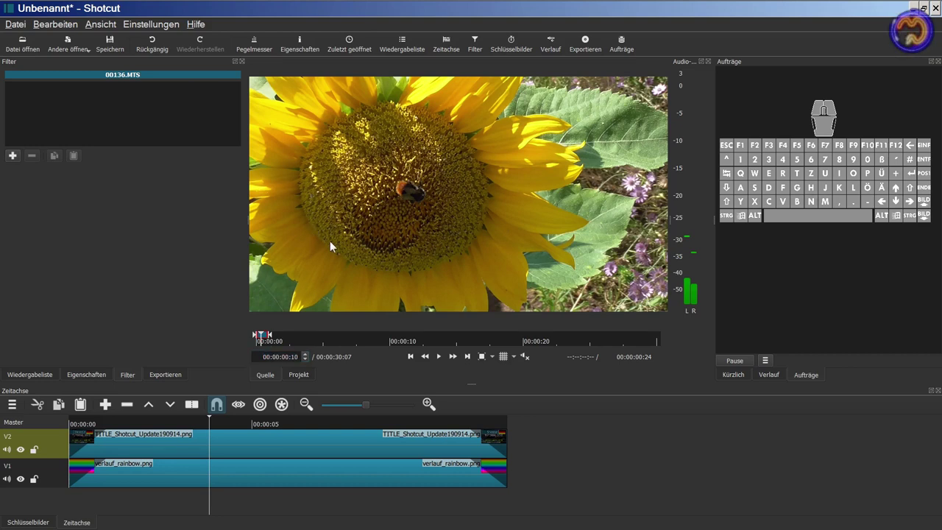
key(o)
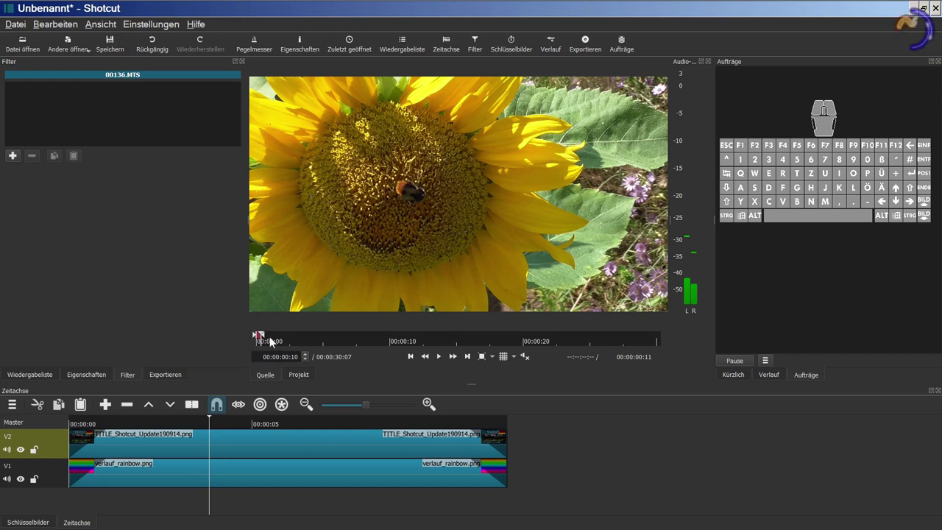
click(52, 374)
drag(280, 198, 21, 174)
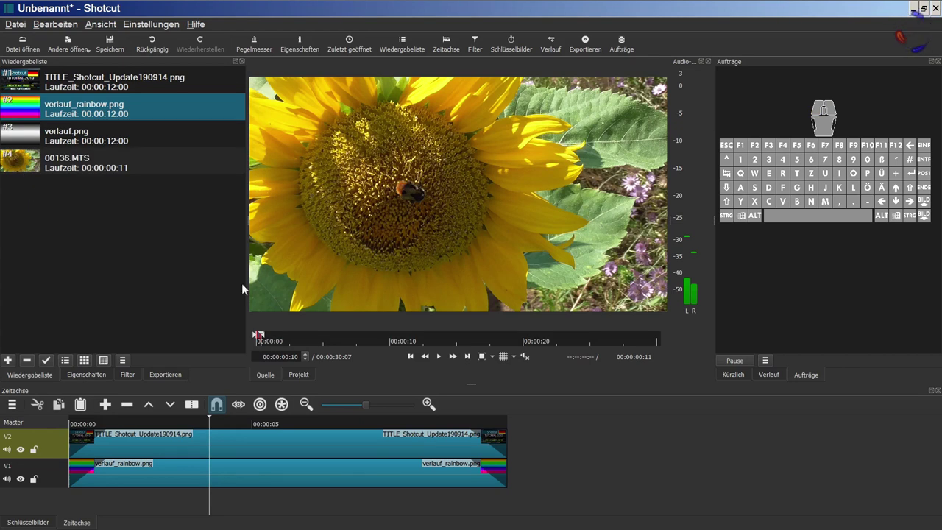
Delete the title clip from track V2 and place 00136.MTS from the playlist at the start of that track
double_click(215, 443)
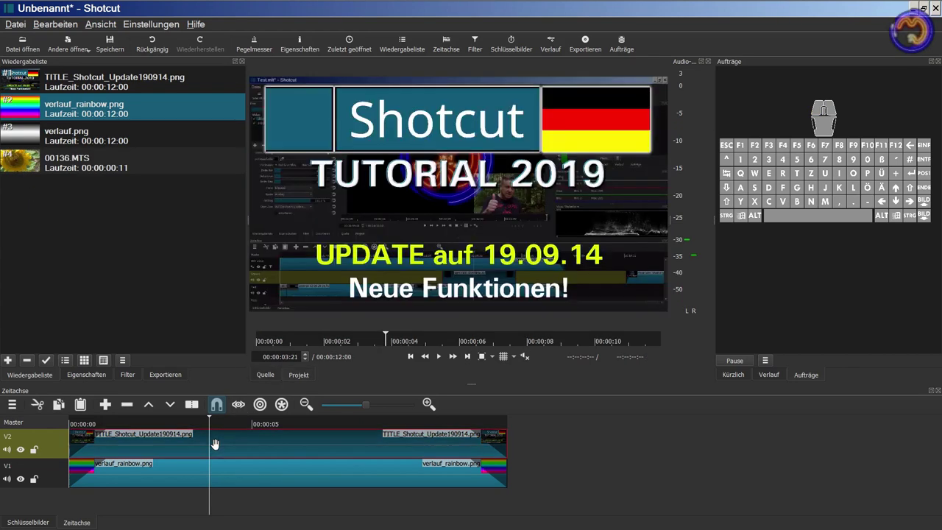
key(Delete)
drag(73, 165, 89, 254)
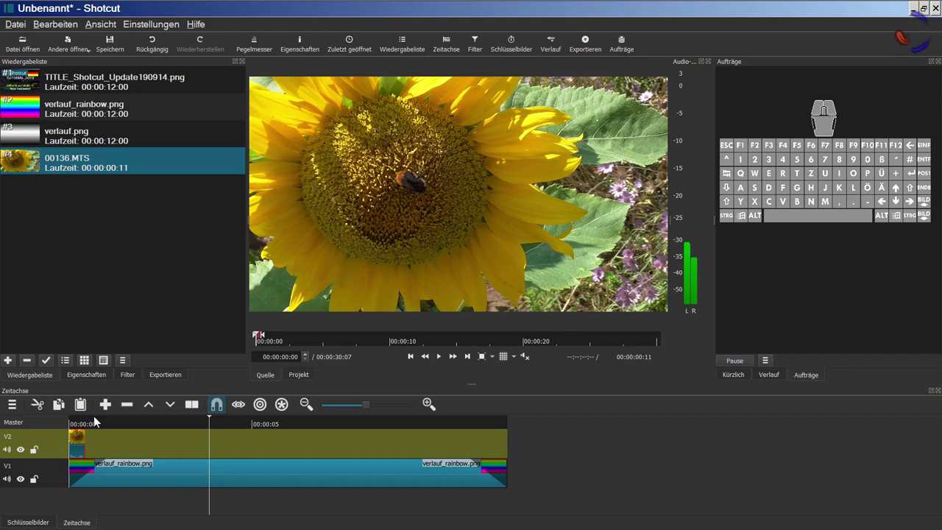
Extend 00136.MTS on track V2 to the end of the rainbow clip below and place the playhead at 00:00:03:10
click(77, 425)
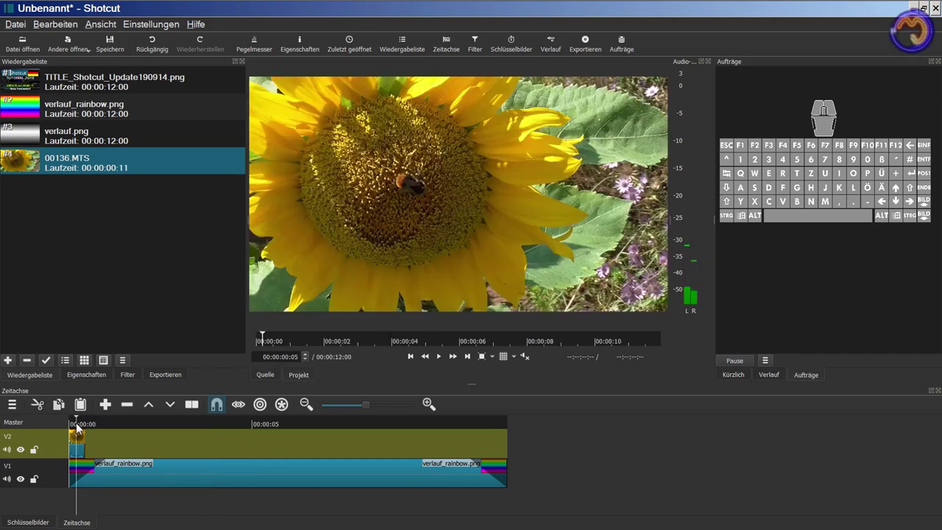
drag(84, 440, 514, 440)
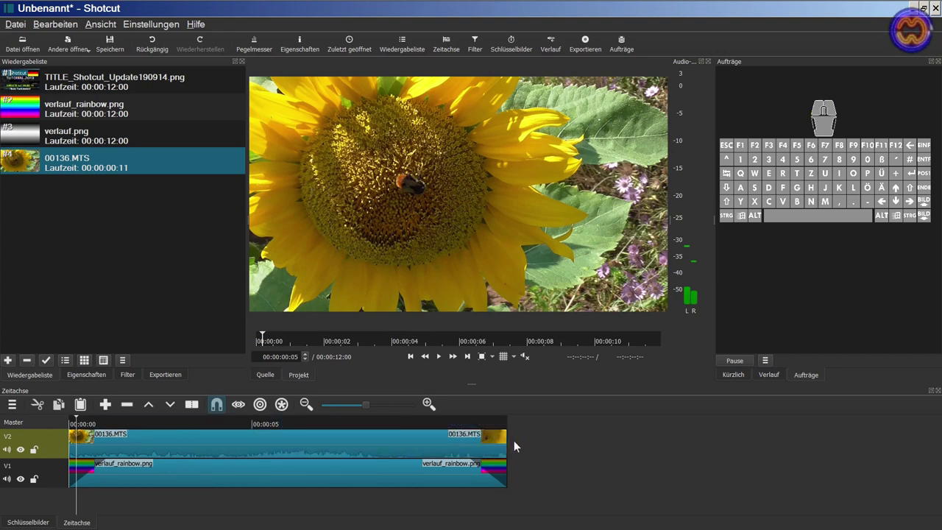
click(195, 430)
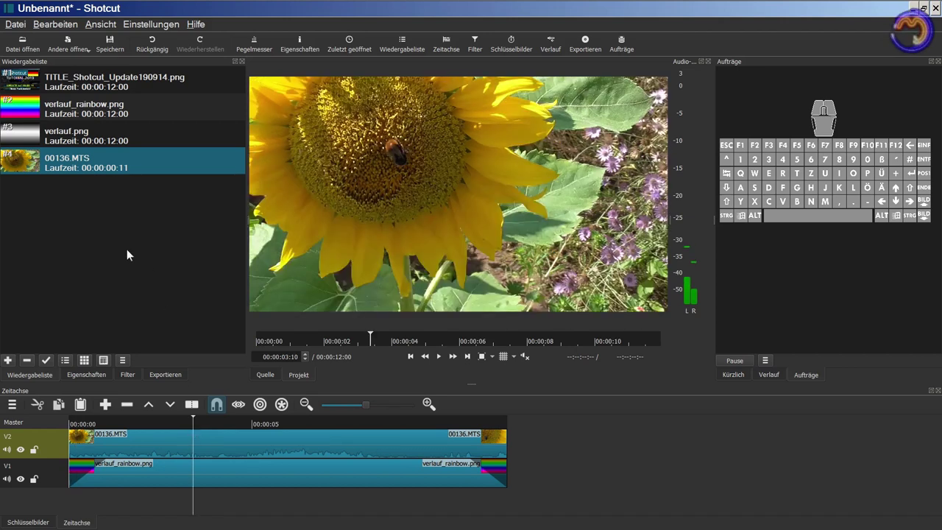
Add the Dither video filter to the 00136.MTS clip on track V2
click(57, 451)
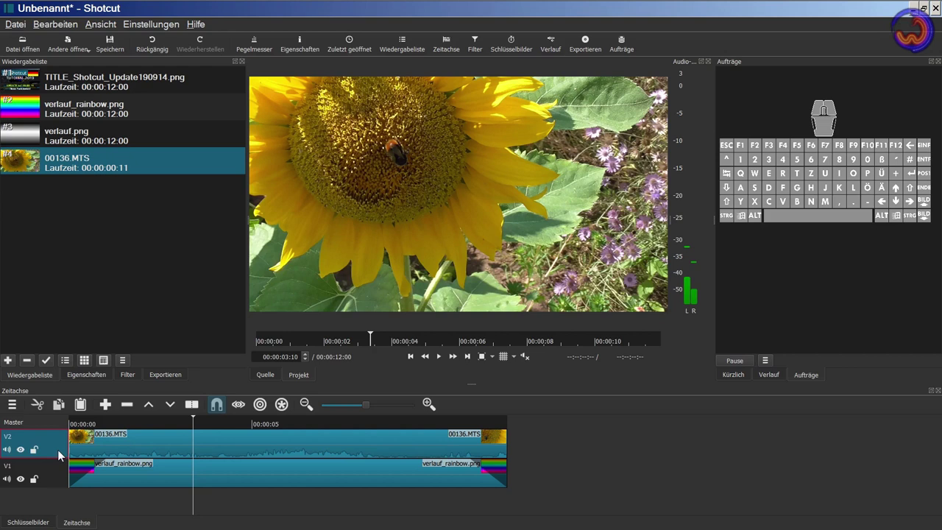
click(101, 378)
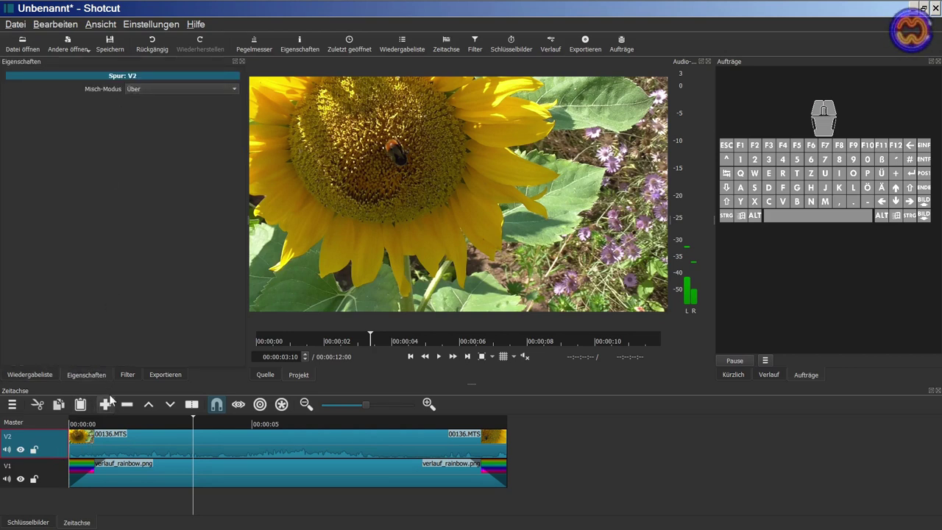
click(128, 375)
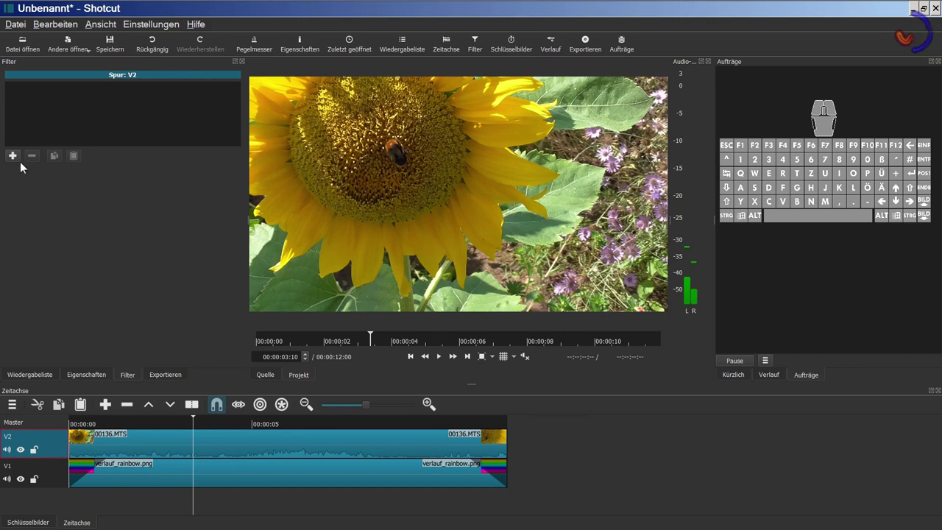
click(115, 441)
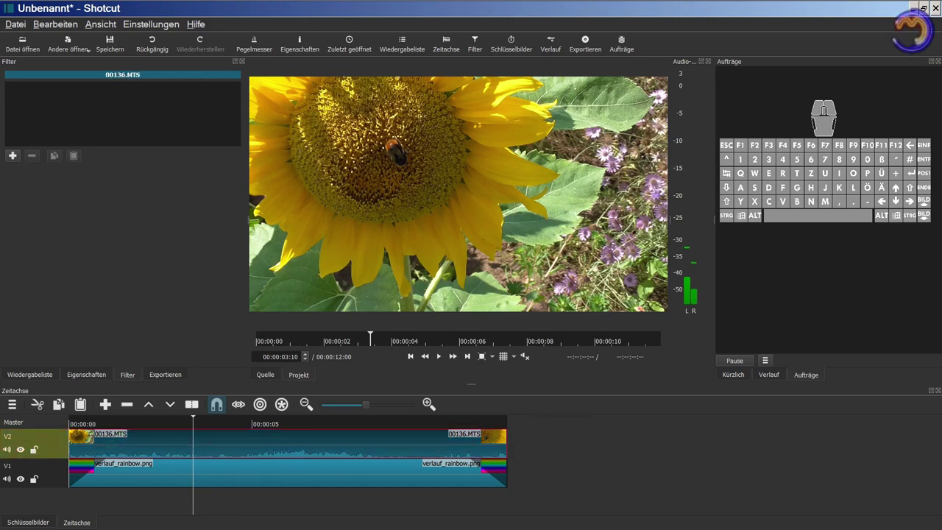
click(12, 156)
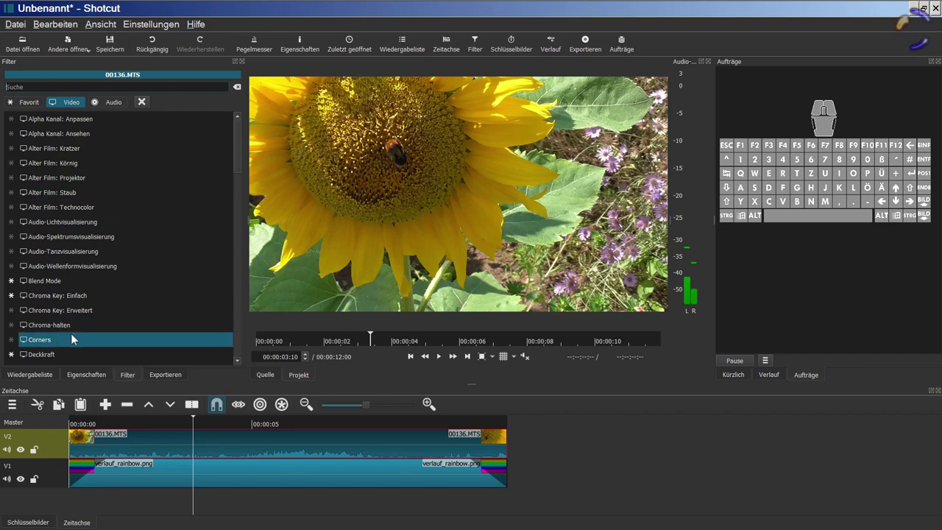
scroll(71, 334, down, 3)
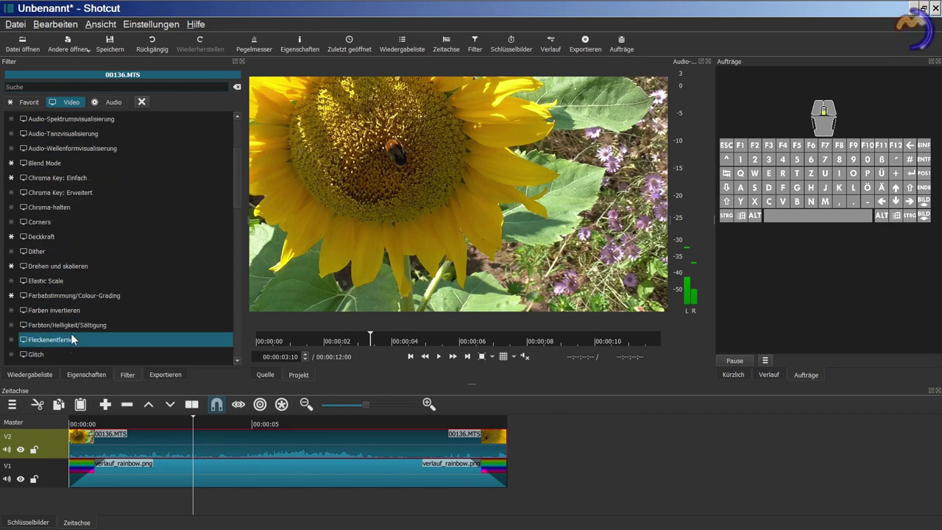
click(65, 251)
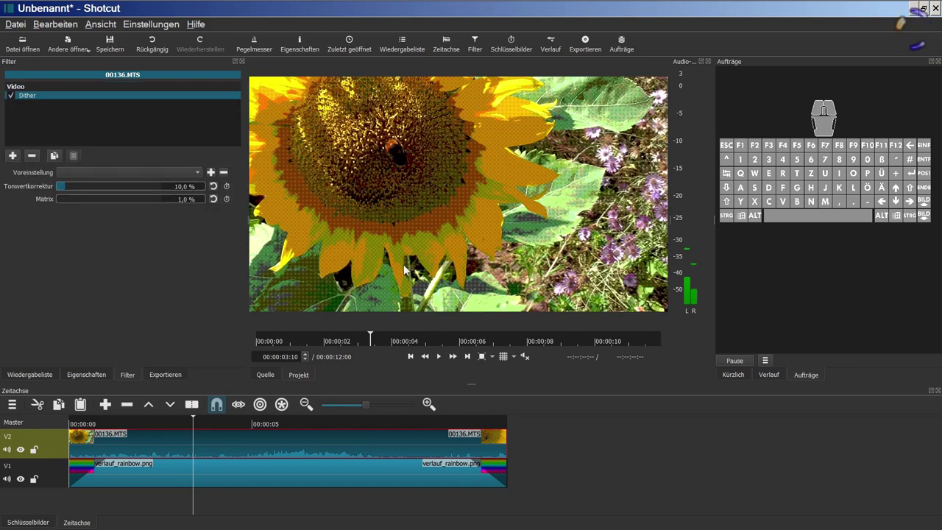
Enlarge the player area and switch the preview back and forth between Zoom passend and Zoom 100%
drag(471, 384, 472, 414)
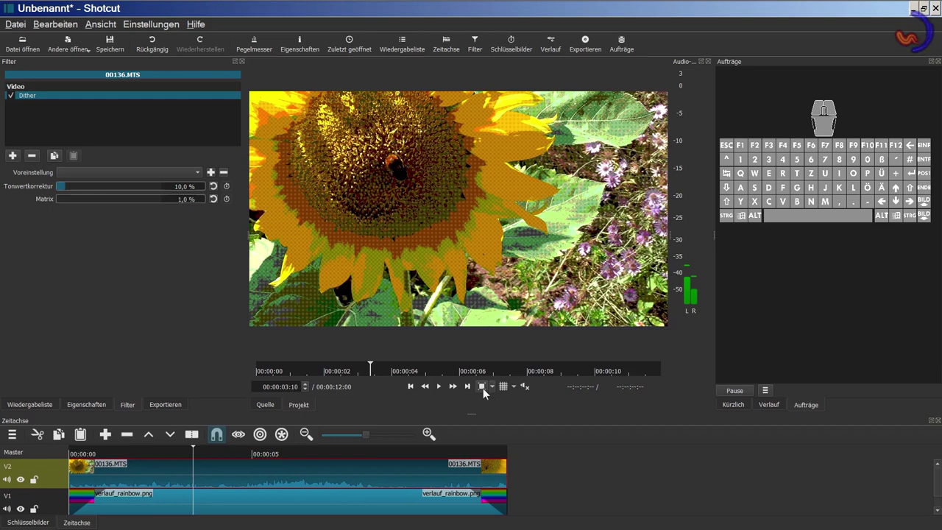
click(483, 388)
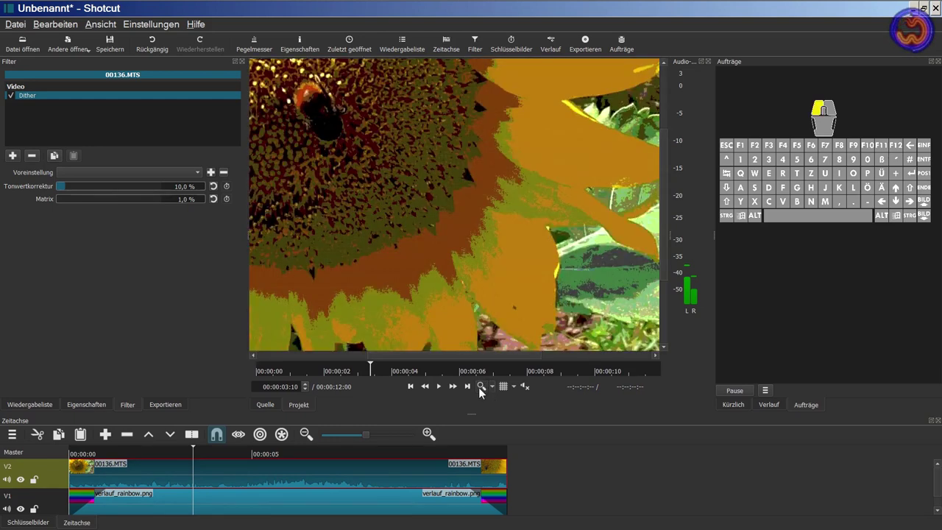
click(481, 388)
click(482, 388)
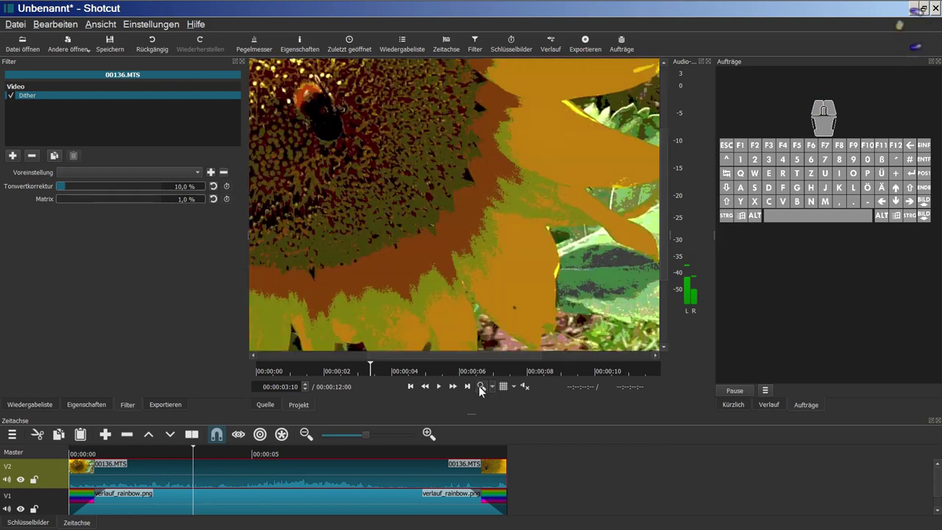
click(484, 388)
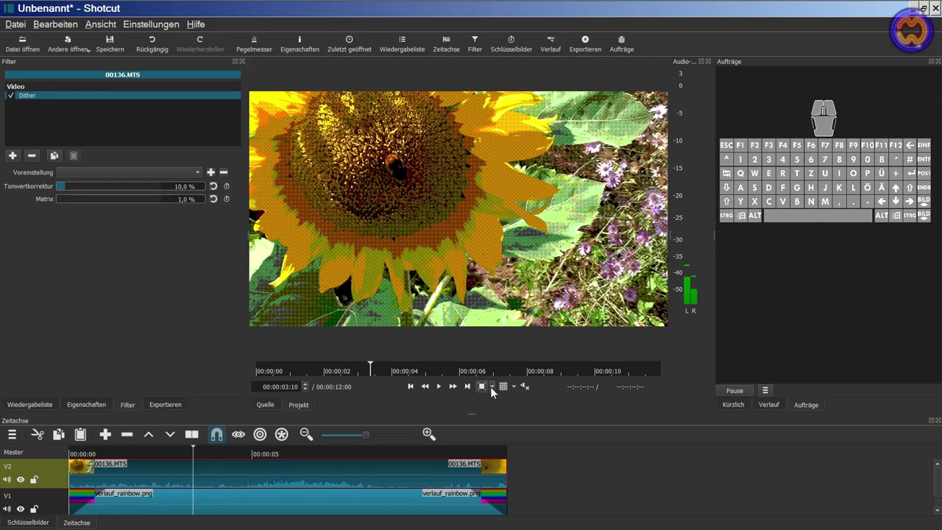
click(491, 386)
click(490, 386)
click(481, 388)
click(481, 388)
Inspect the dithered flower at 200% preview zoom and return the preview to Zoom passend
click(490, 387)
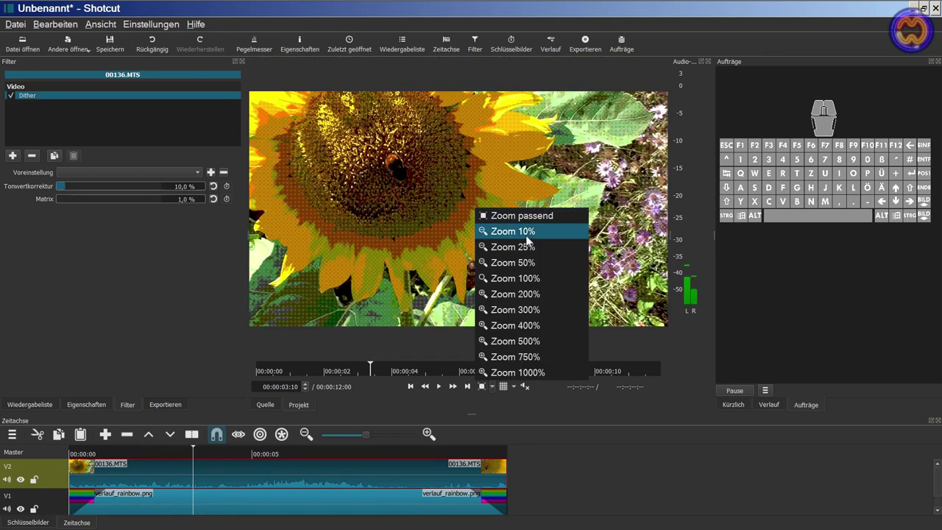
click(530, 294)
drag(450, 354, 403, 356)
drag(663, 191, 665, 140)
click(481, 386)
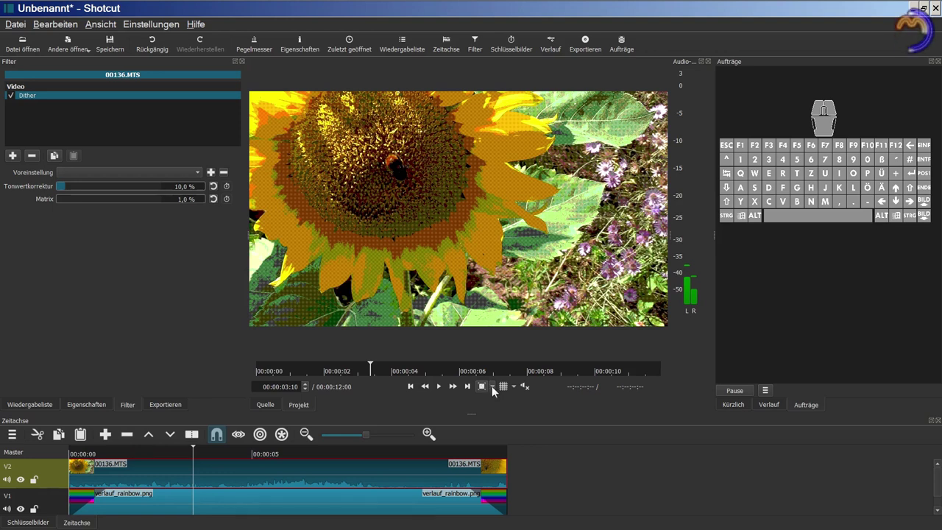
View the dithered clip at 25% preview zoom and restore Zoom passend
click(491, 386)
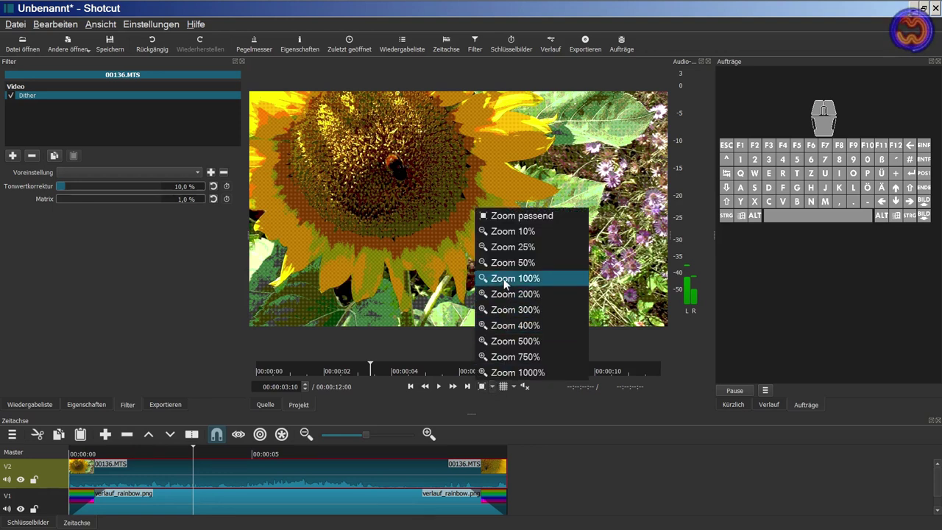
click(507, 248)
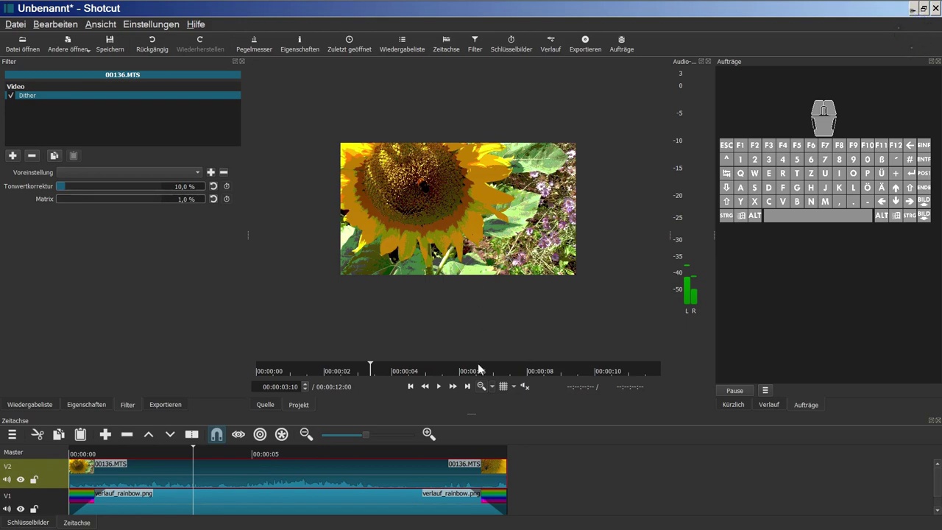
click(483, 385)
click(482, 383)
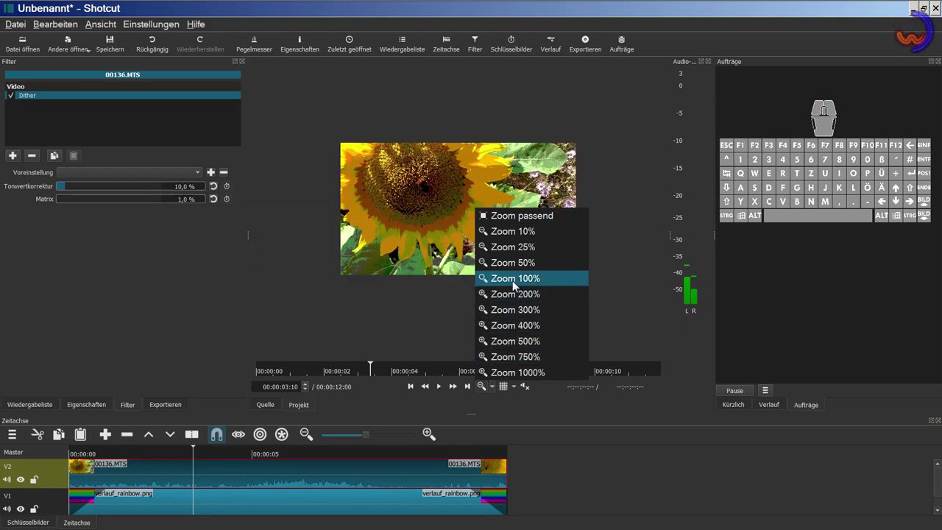
click(515, 221)
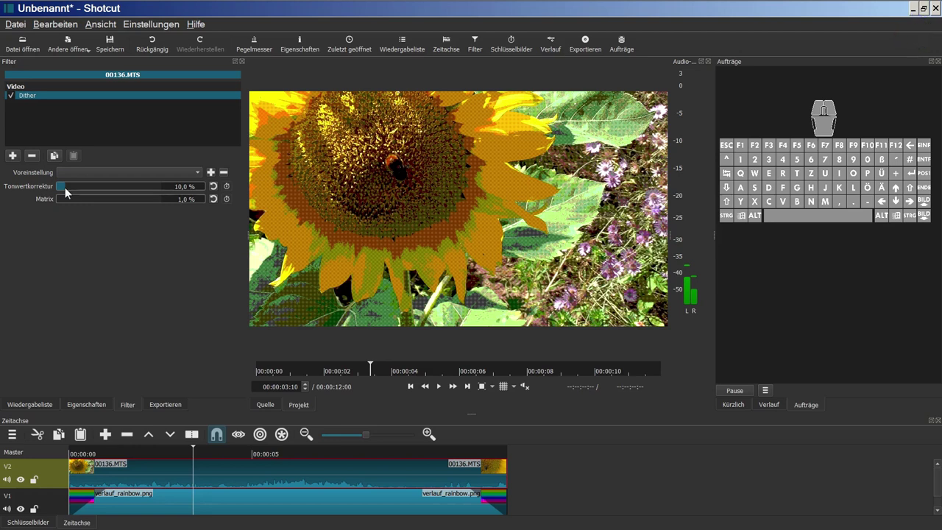
Try the Dither filter with Tonwertkorrektur at 22.0 % and Matrix at 66.1 %
drag(66, 188, 131, 188)
drag(137, 187, 79, 187)
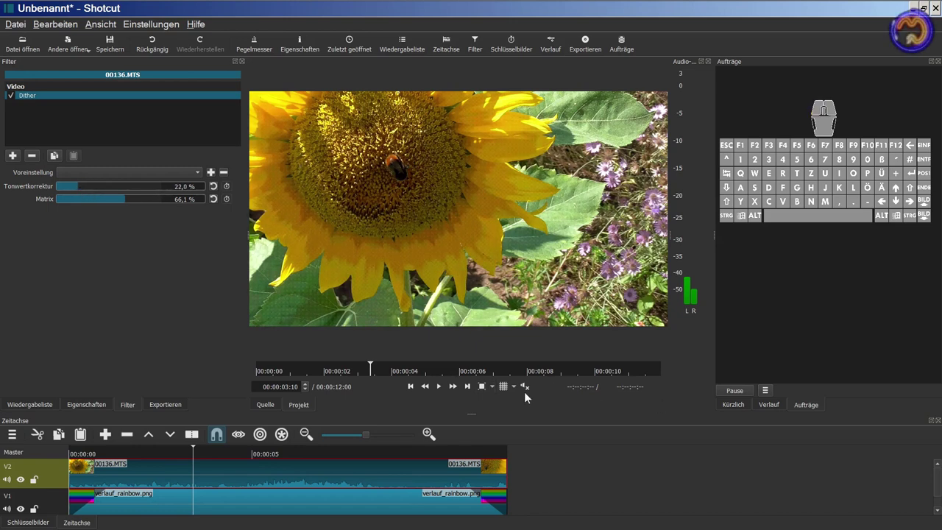
Set the Dither filter's Matrix to 91.7 % and its Tonwertkorrektur to 6.9 %
click(485, 385)
click(486, 385)
click(492, 386)
click(538, 291)
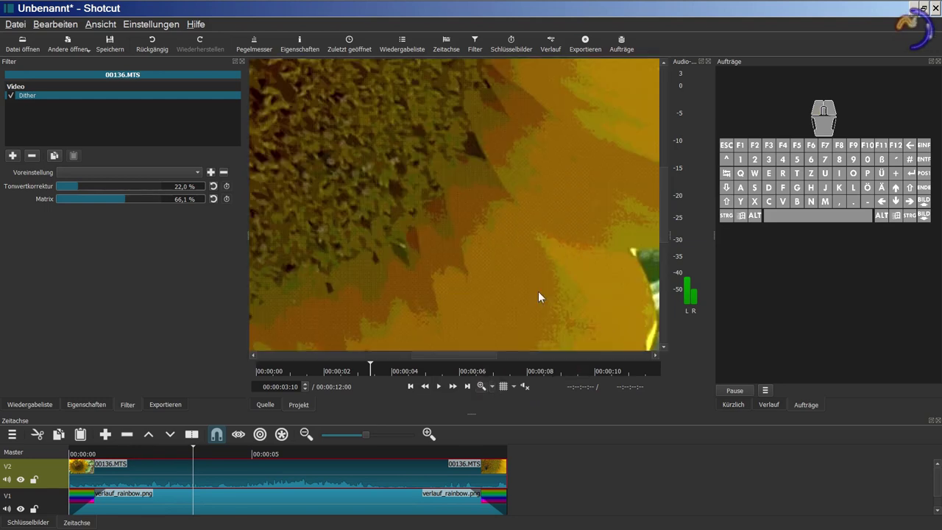
drag(428, 358, 373, 356)
drag(122, 202, 155, 198)
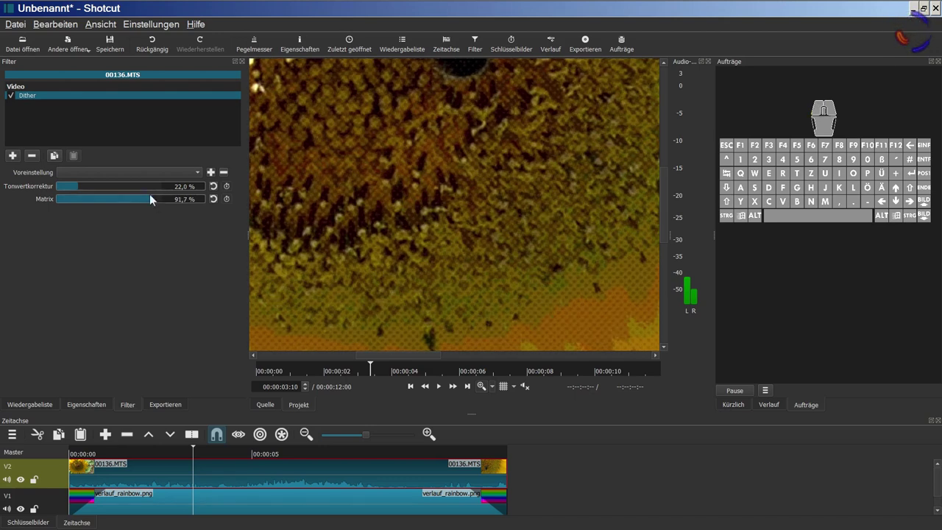
drag(76, 186, 63, 186)
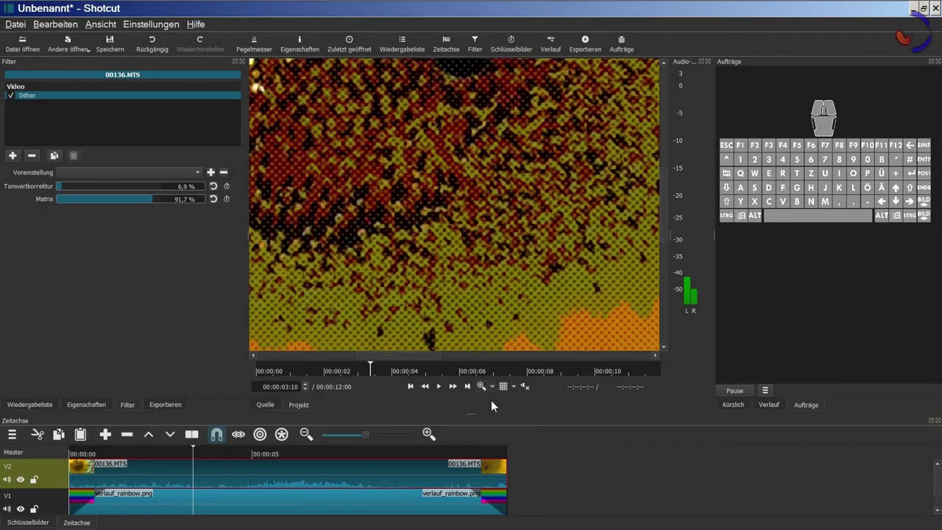
click(483, 384)
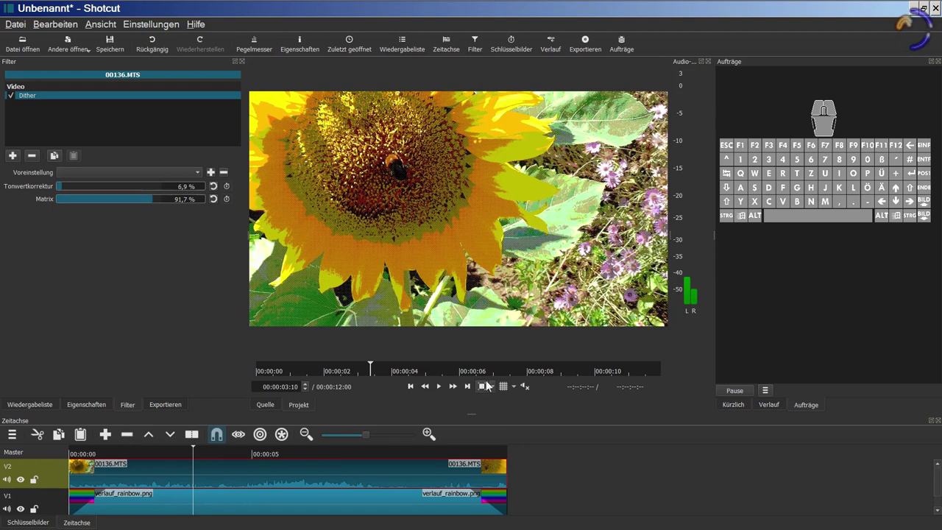
Remove the Dither filter from clip 00136.MTS and add the Halbton video filter instead
click(32, 155)
click(13, 156)
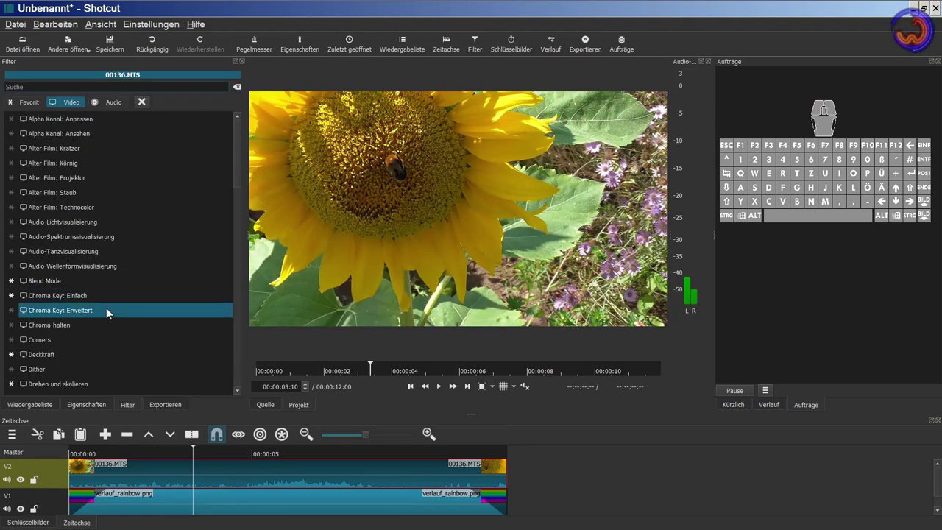
scroll(106, 310, down, 2)
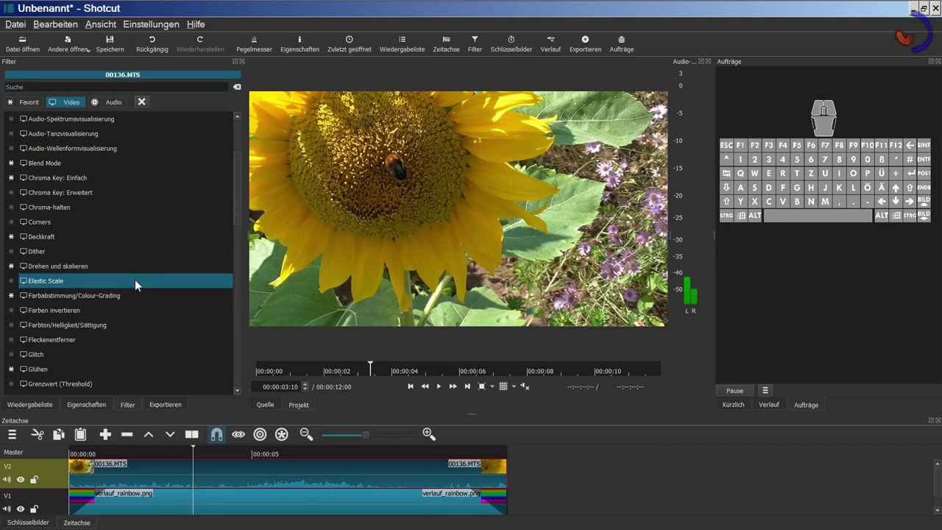
scroll(134, 279, down, 1)
scroll(135, 279, down, 3)
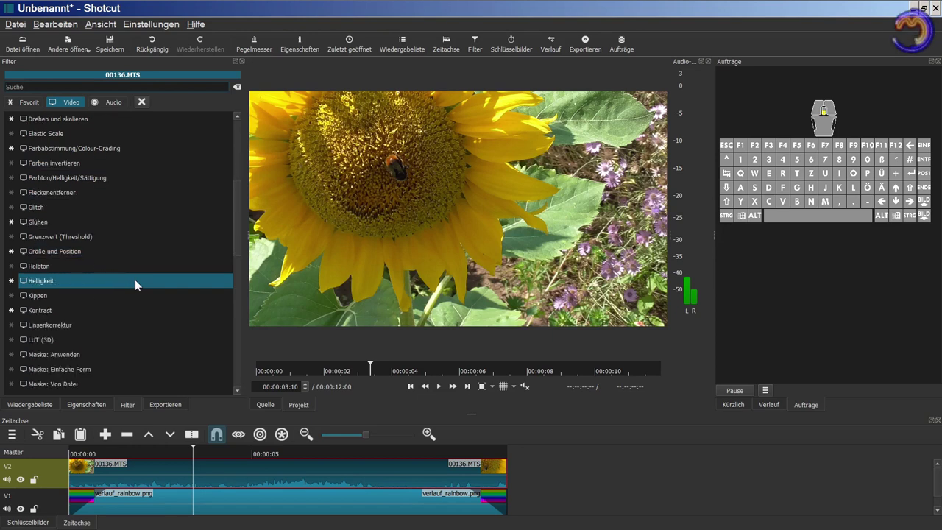
click(129, 269)
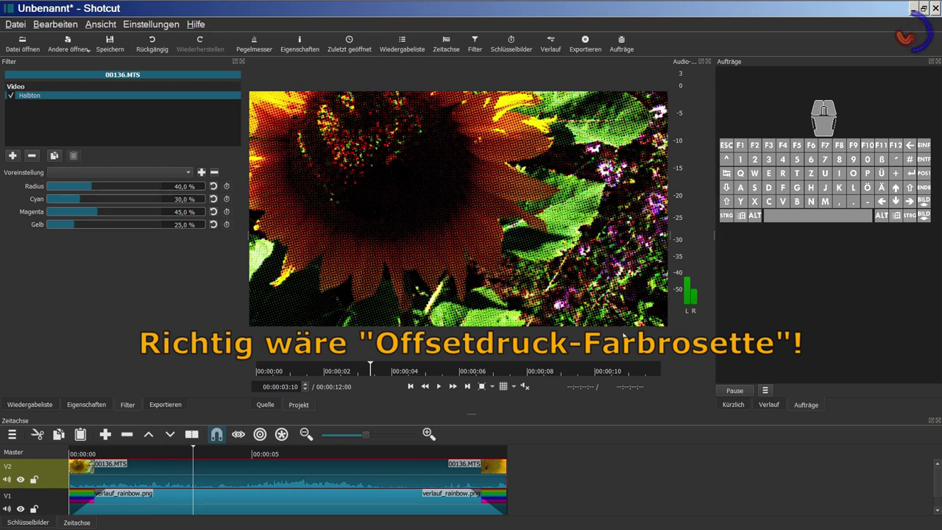
Try the Halbton filter with Radius at 43.5 %, Cyan at 16.0 %, Magenta at 17.7 % and Gelb at 62.0 %
drag(94, 185, 149, 185)
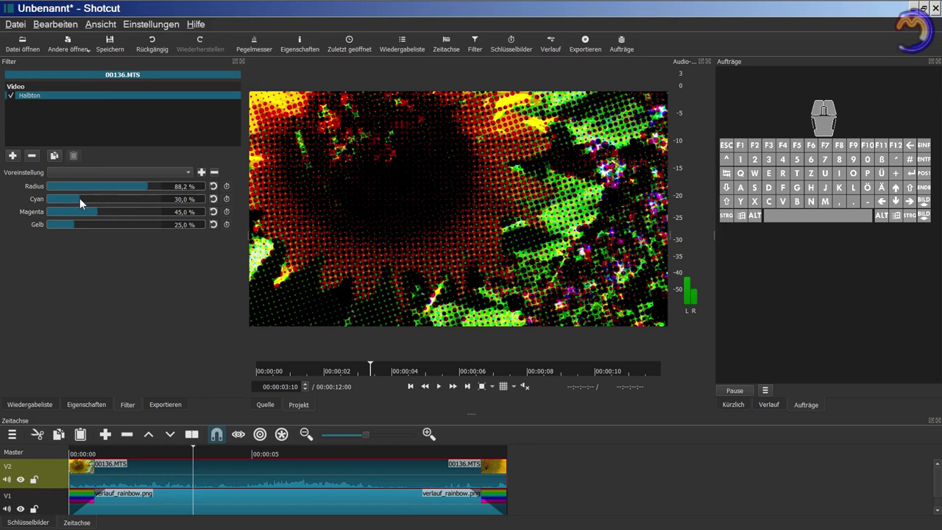
drag(78, 198, 118, 222)
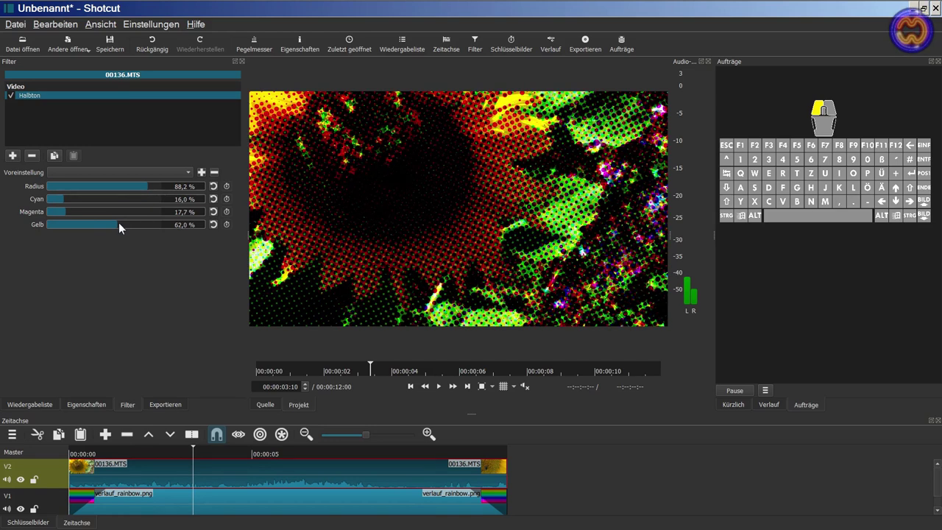
click(137, 185)
drag(120, 183, 97, 186)
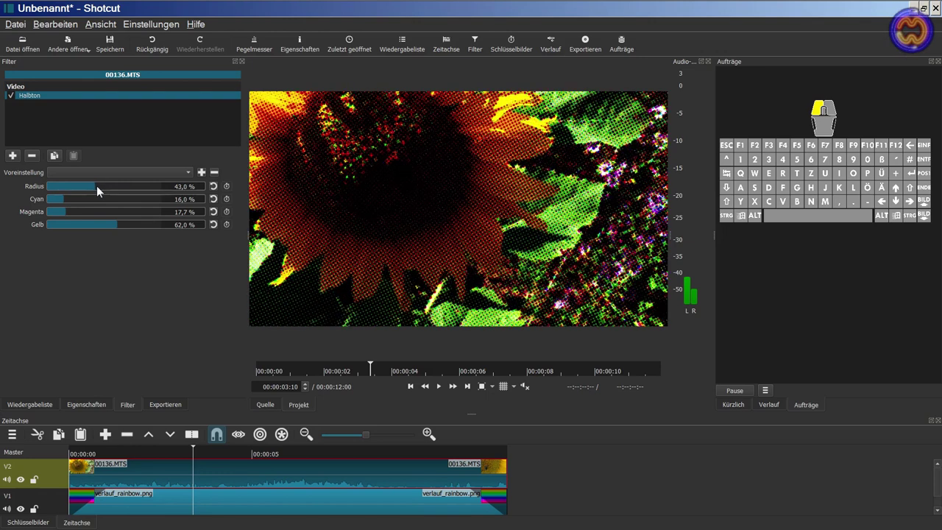
In a magnified preview, try Halbton with Gelb at 19.8 %, Magenta at 46.8 % and Radius at 100.0 %, and restore the fitted view
click(482, 386)
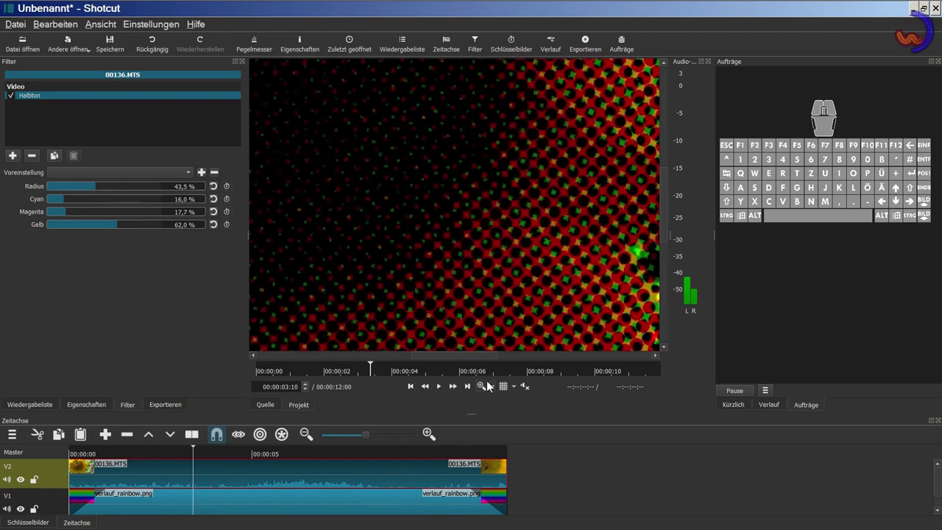
drag(438, 356, 511, 356)
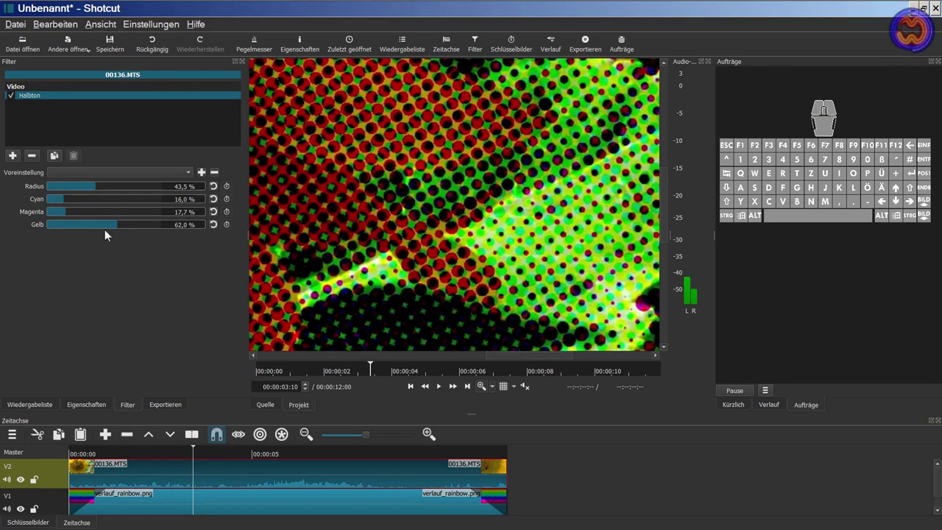
click(68, 225)
click(98, 211)
drag(95, 187, 213, 188)
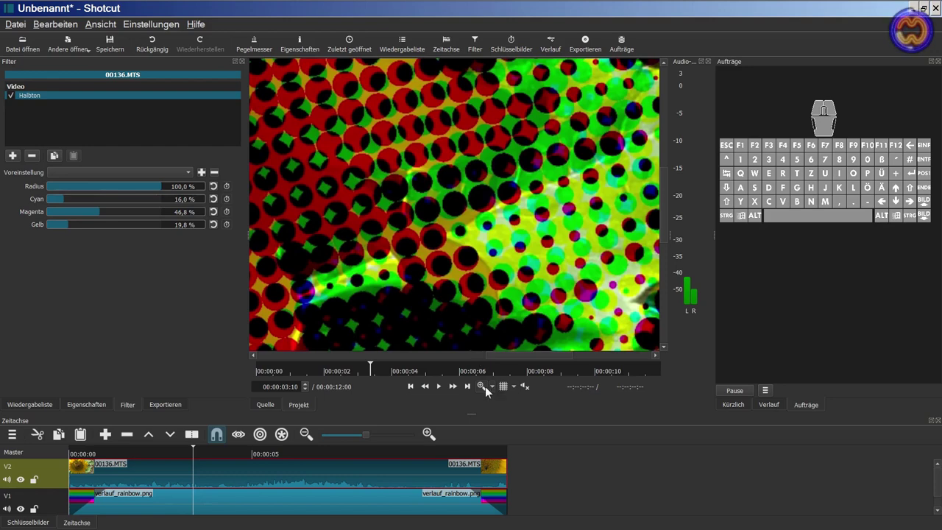
click(482, 386)
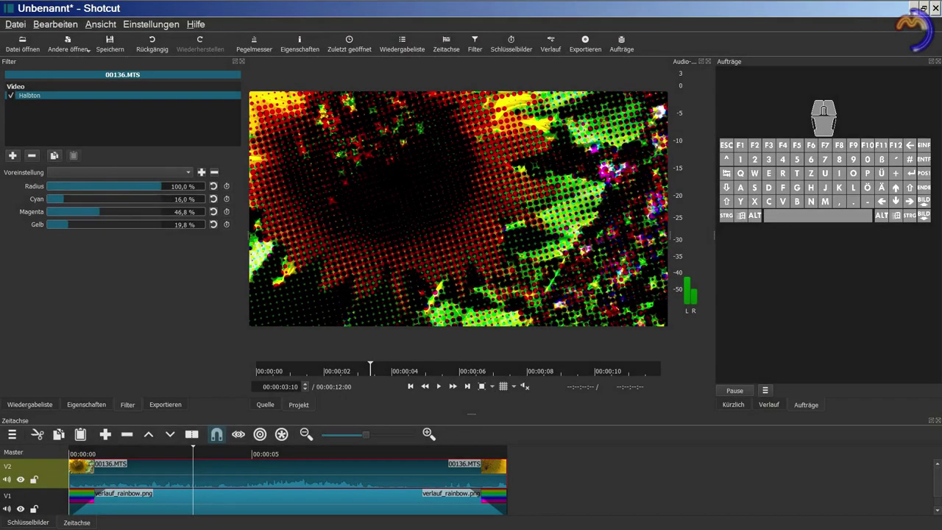
Replace the Halbton filter with Posterisieren and try its Tonwertkorrektur at 0 % and at a higher level
click(32, 155)
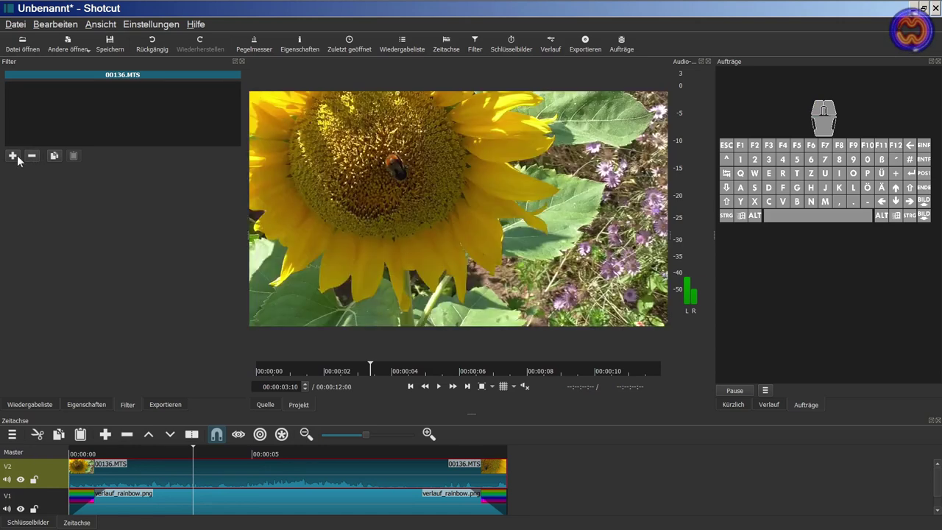
click(13, 155)
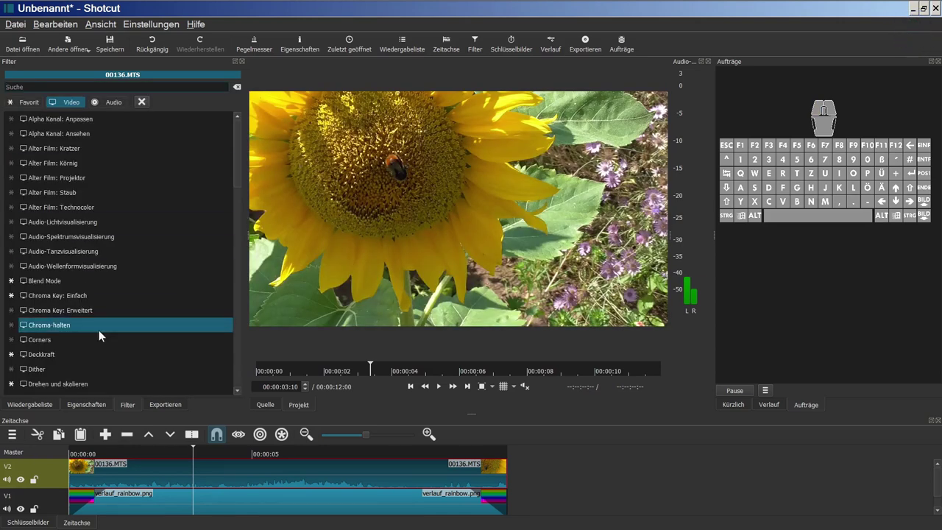
scroll(99, 330, down, 6)
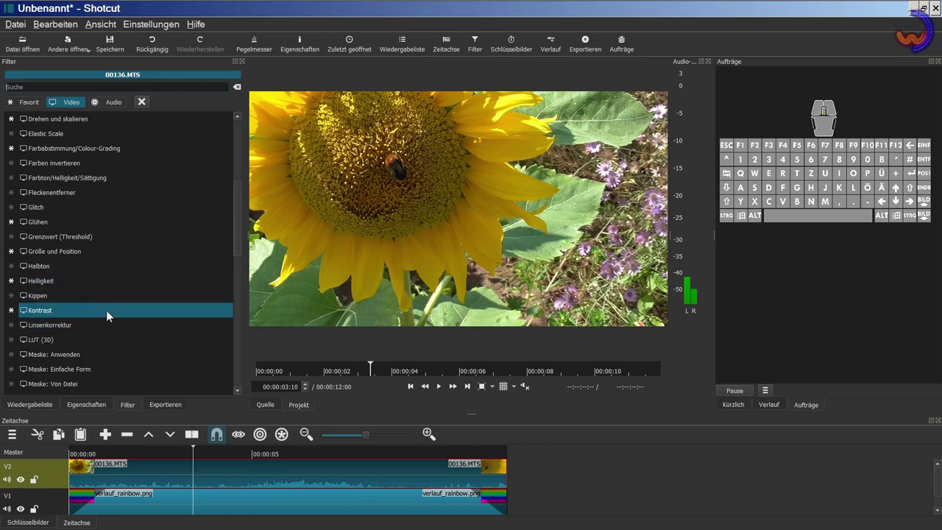
scroll(105, 327, down, 1)
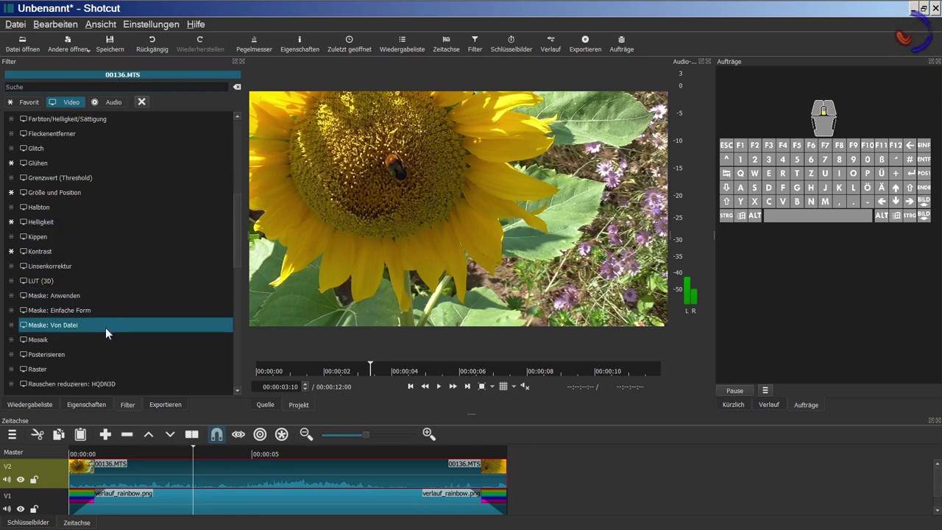
click(65, 357)
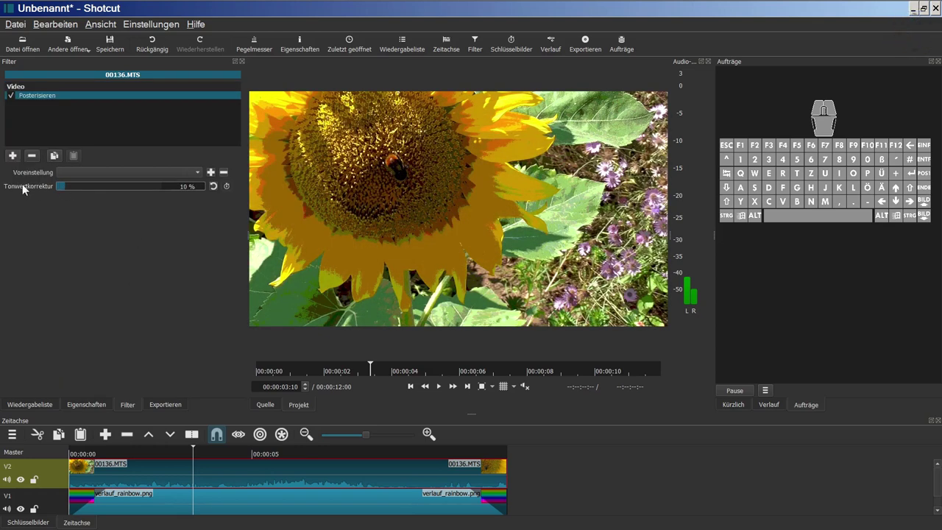
drag(64, 186, 41, 188)
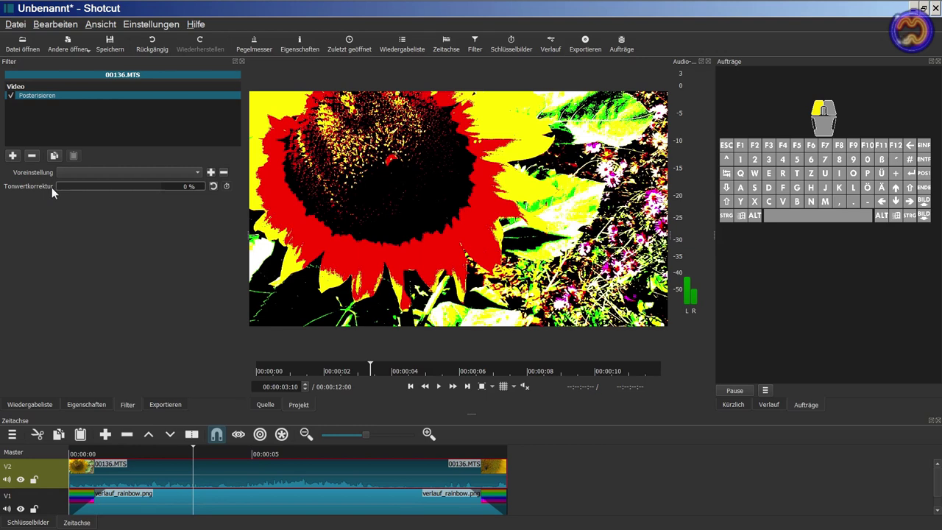
drag(57, 187, 108, 186)
Remove the Posterisieren filter from the clip and add the Elastic Scale video filter
click(32, 157)
click(12, 155)
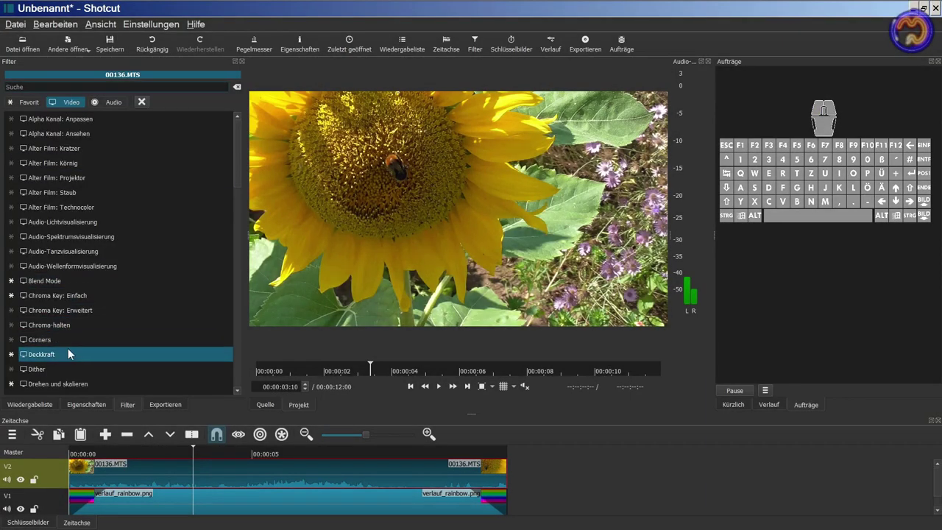
scroll(67, 354, down, 4)
scroll(84, 278, down, 2)
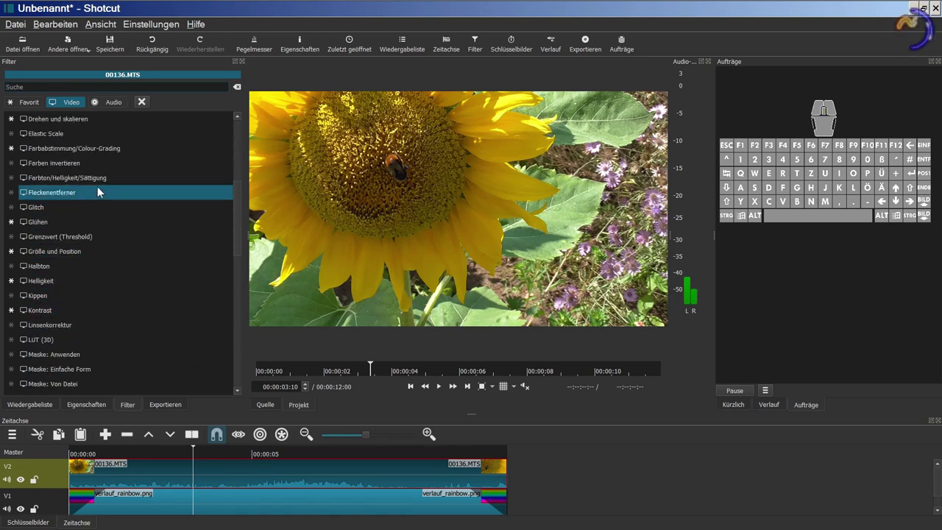
scroll(98, 177, up, 2)
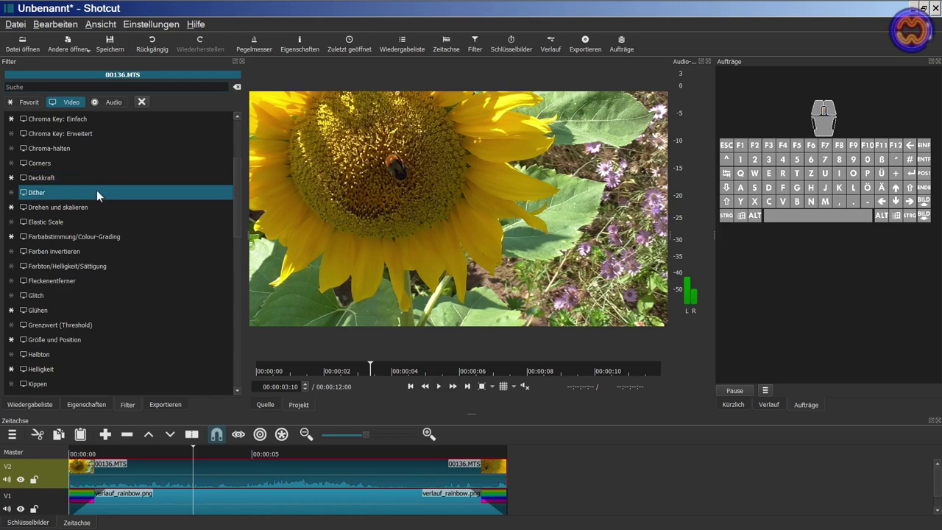
click(92, 220)
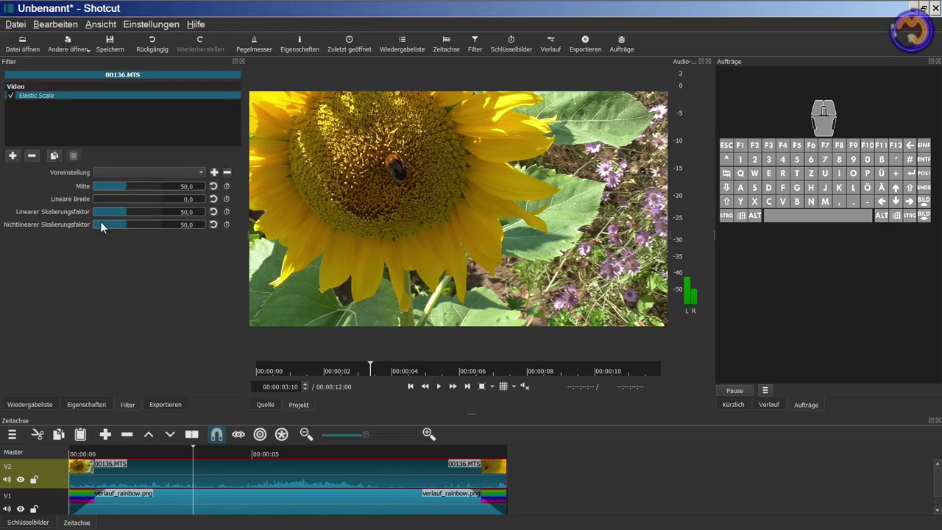
Set Elastic Scale's linear and nonlinear scaling factors to 100.0, Lineare Breite to 0.0 and Mitte to 50.3
drag(96, 198, 174, 212)
mouse_move(112, 219)
mouse_down()
mouse_move(165, 223)
mouse_move(121, 226)
mouse_up()
drag(133, 184, 94, 188)
drag(122, 226, 177, 224)
drag(110, 199, 33, 200)
drag(95, 186, 160, 188)
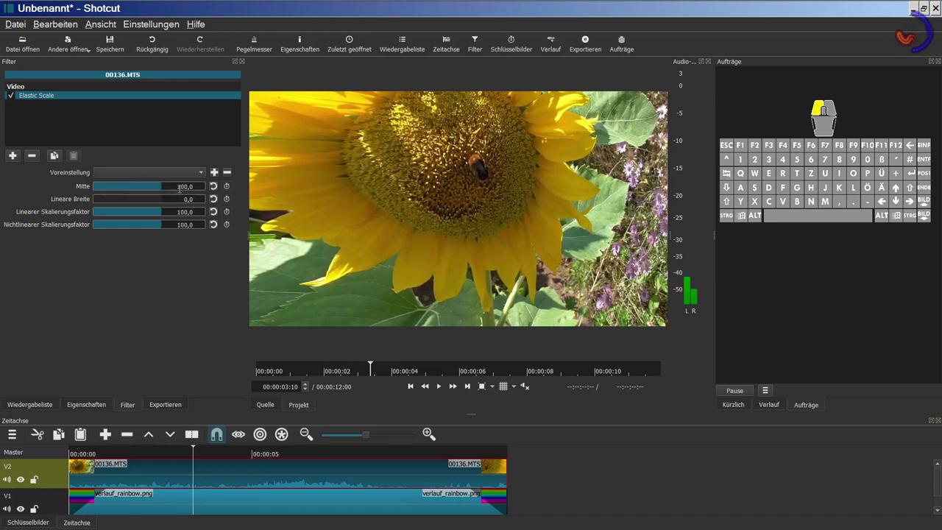
drag(180, 189, 128, 192)
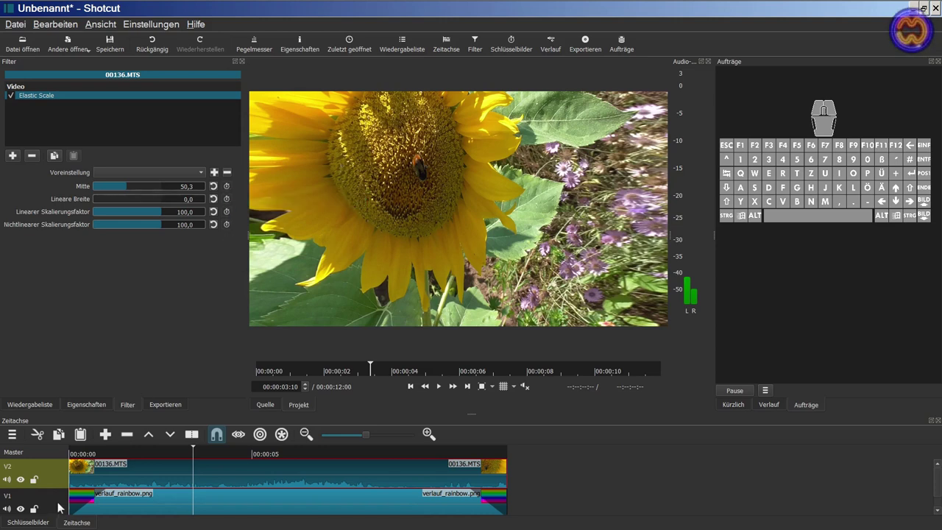
Enable keyframes for Elastic Scale's Nichtlinearer Skalierungsfaktor at 00:00:03:10
click(226, 225)
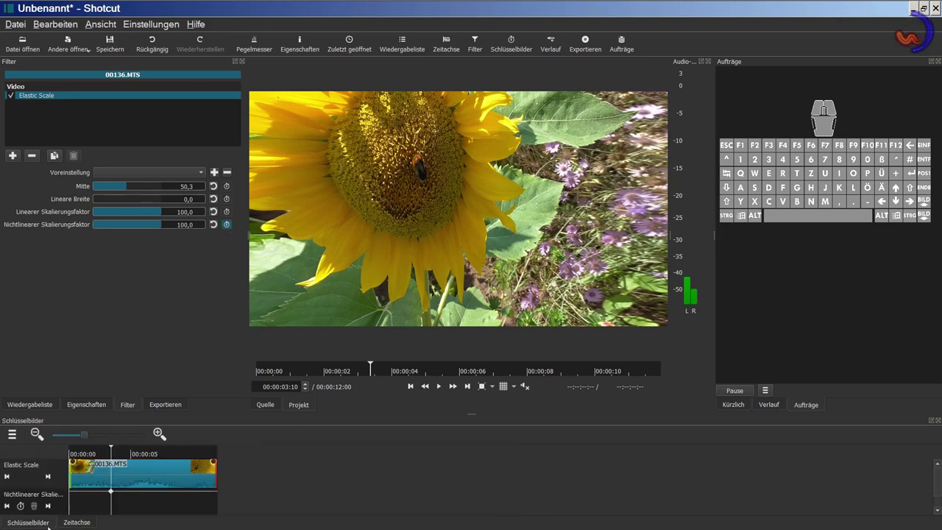